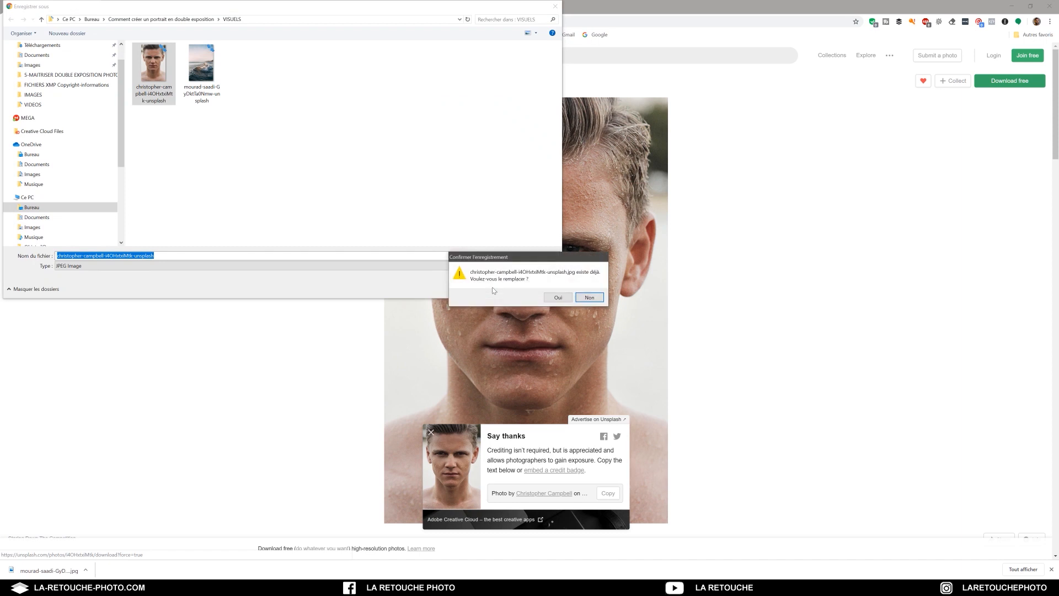
- Save the downloaded portrait over the existing file, switch to Photoshop and open the portrait from the VISUELS folder as a new document
left_click(555, 297)
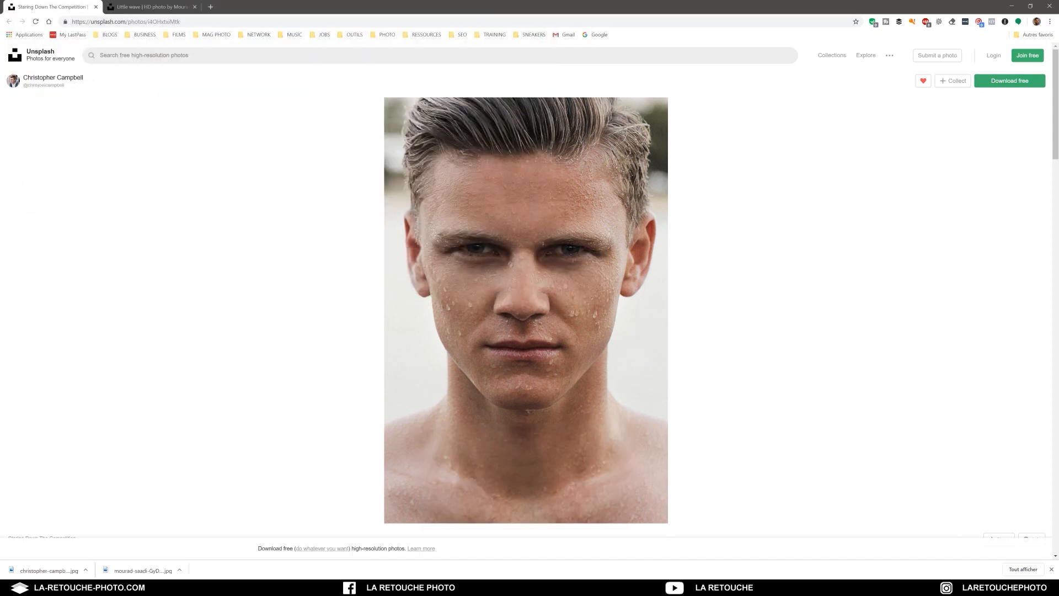
left_click(280, 588)
mouse_move(255, 588)
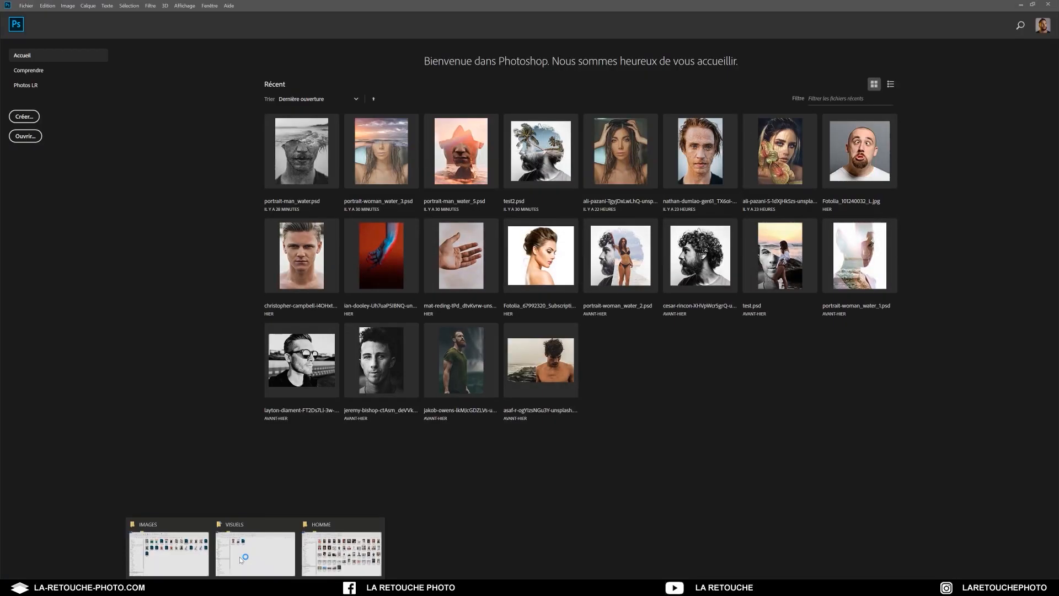
left_click(262, 555)
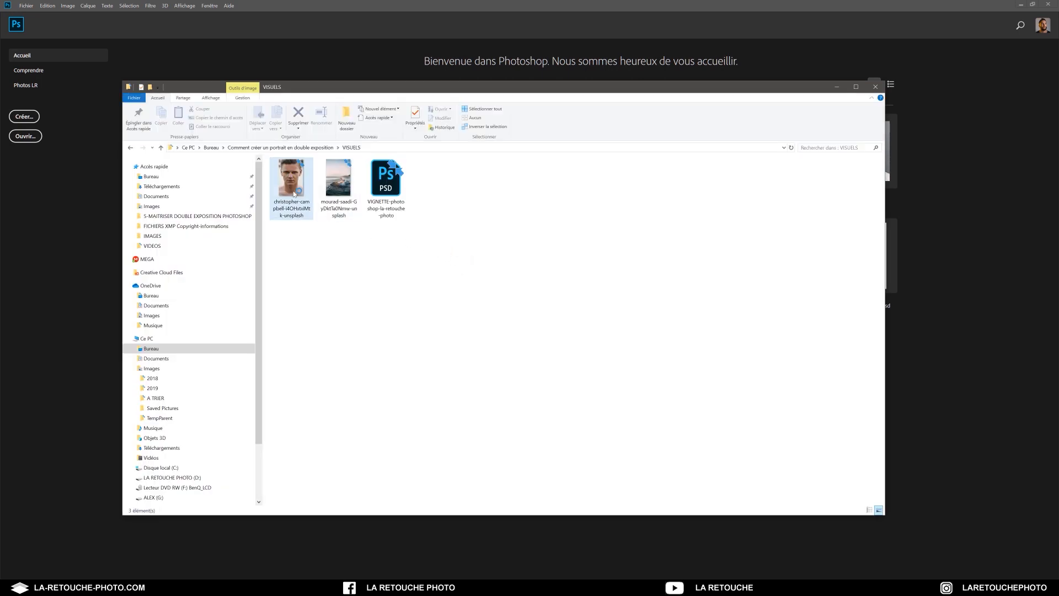
left_click_drag(297, 190, 85, 320)
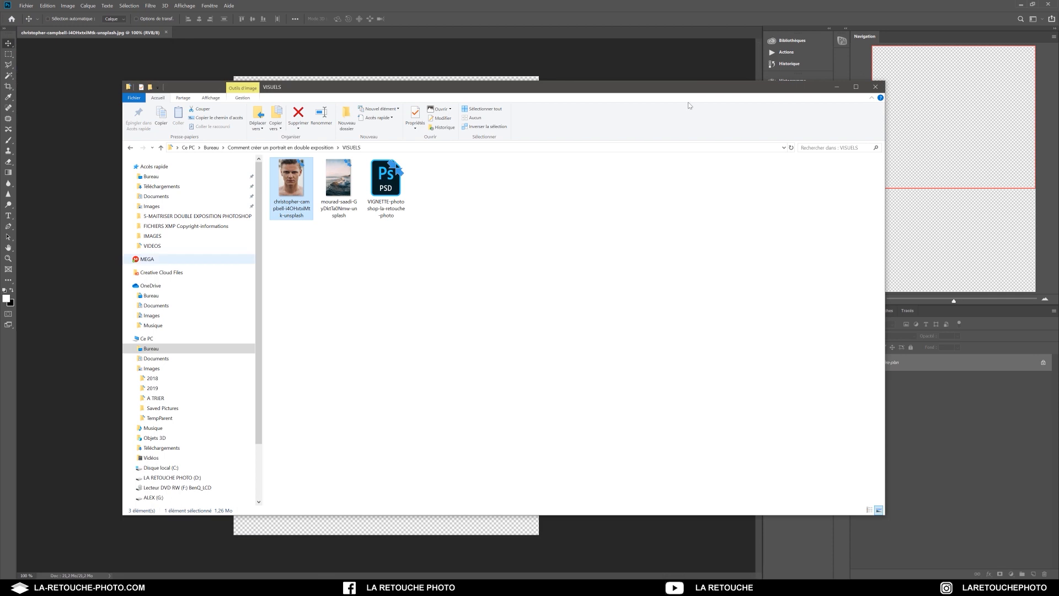
left_click(837, 87)
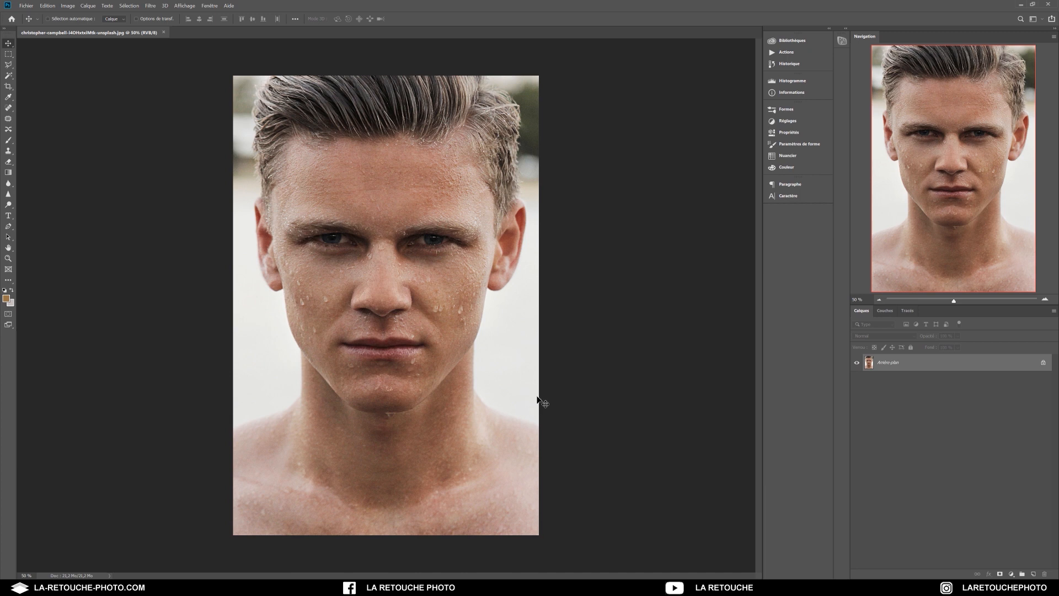
- Place the seascape photo from the VISUELS folder over the portrait and name its layer PAYSAGE
mouse_move(256, 586)
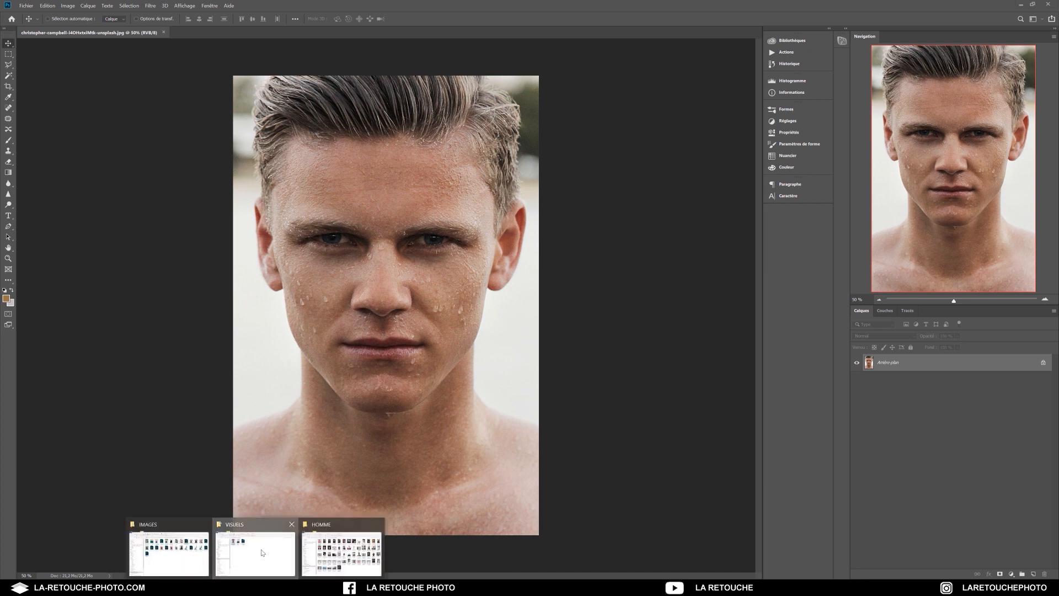
left_click(262, 567)
left_click_drag(338, 179, 84, 320)
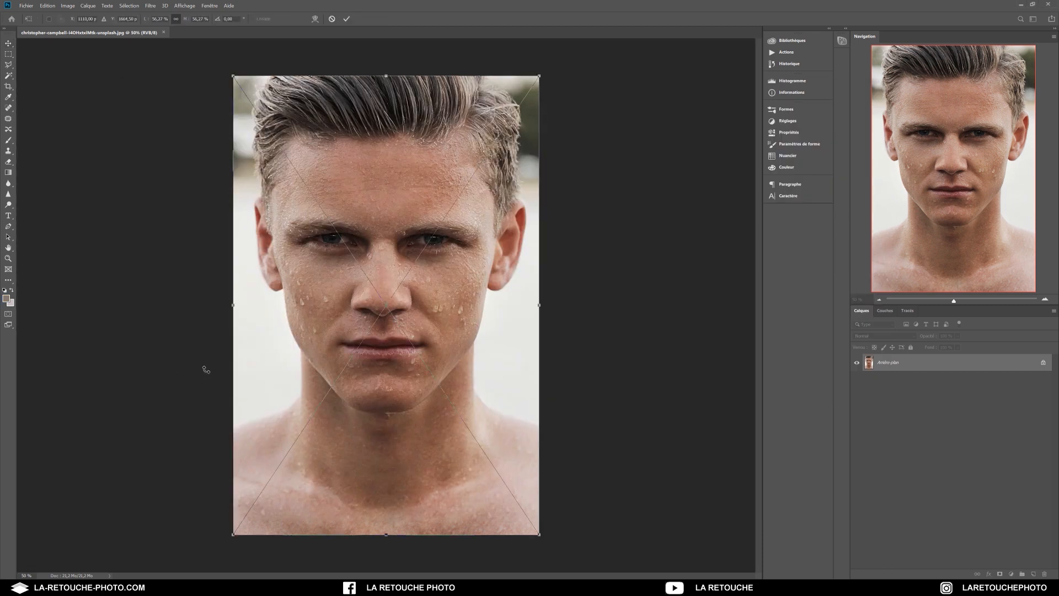
key("Return")
double_click(890, 363)
type("PAYSAGE")
key("Return")
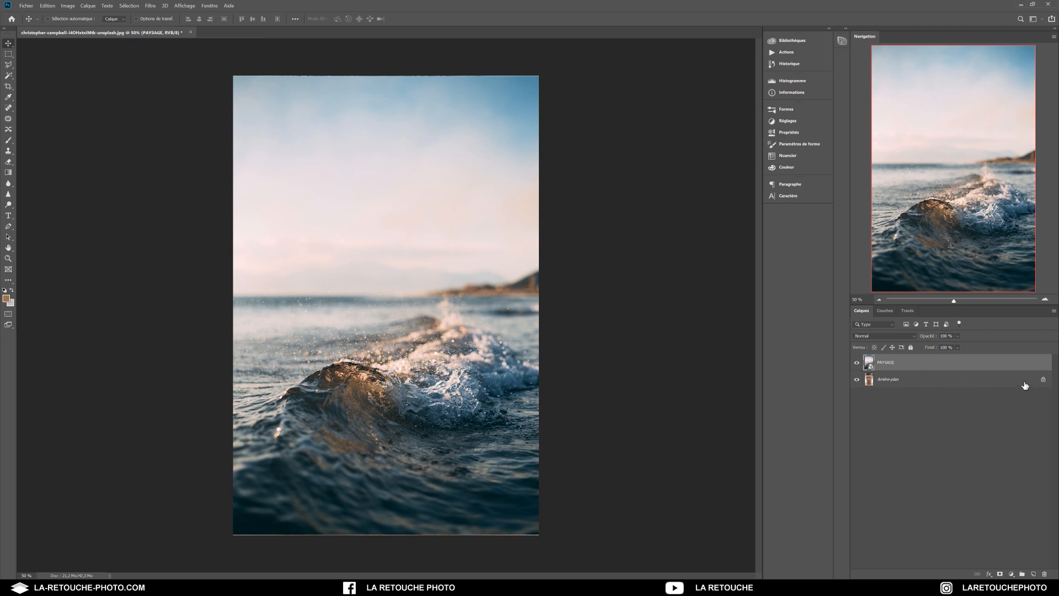
- Unlock the background layer and rename it PORTRAIT
left_click(1043, 379)
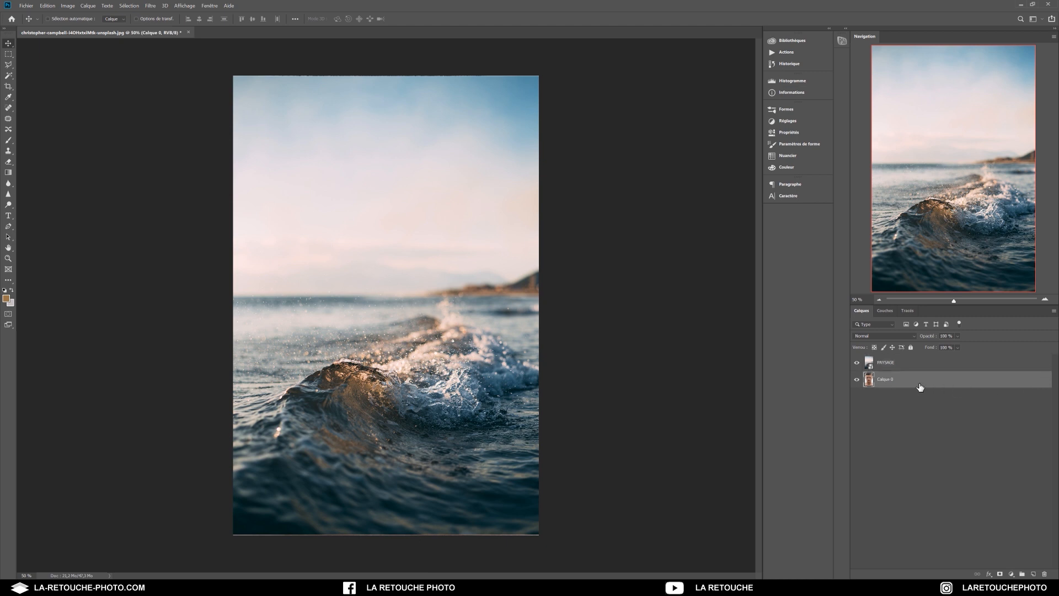
double_click(886, 380)
type("PORTRAIT")
key("Return")
- Set the PAYSAGE layer's blend mode to Eclaircir
left_click(894, 368)
left_click(891, 337)
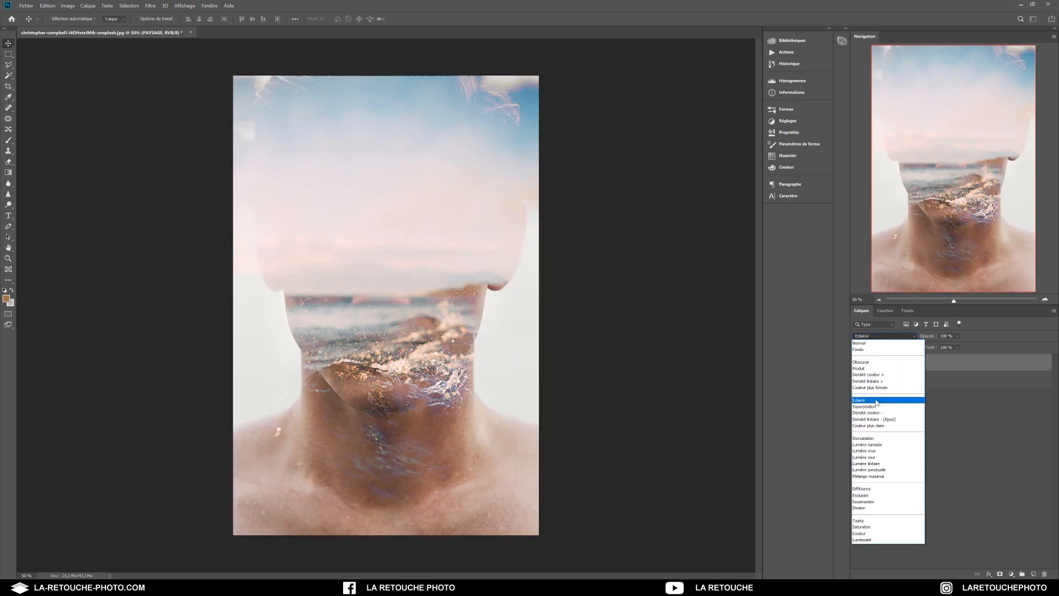
left_click(877, 401)
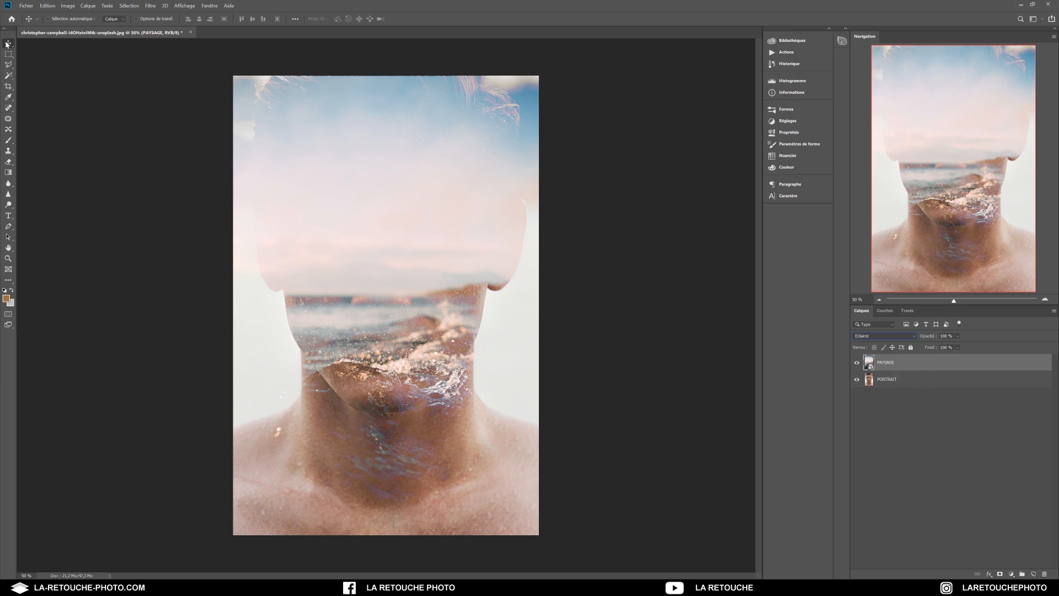
- Move the PAYSAGE layer upward so the crest of the wave lies over the man's eyes
left_click_drag(402, 385, 395, 280)
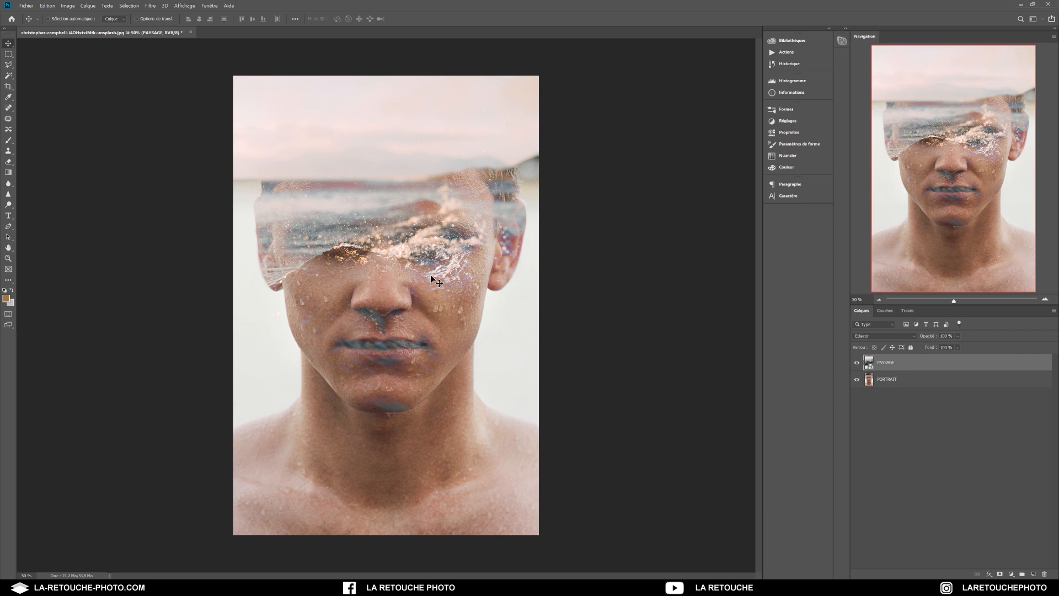
left_click_drag(374, 269, 403, 279)
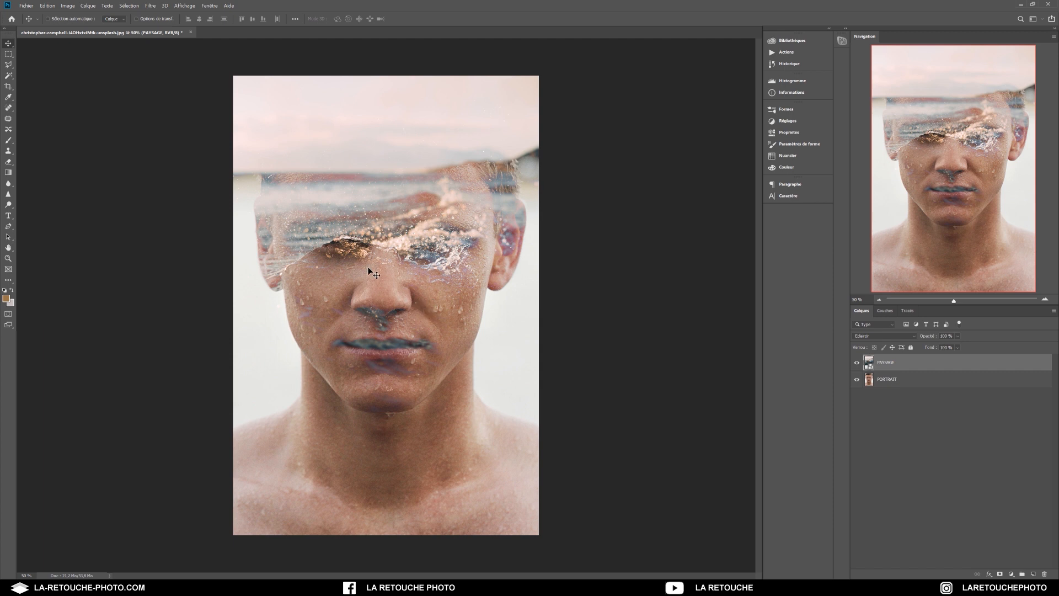
left_click_drag(364, 254, 364, 254)
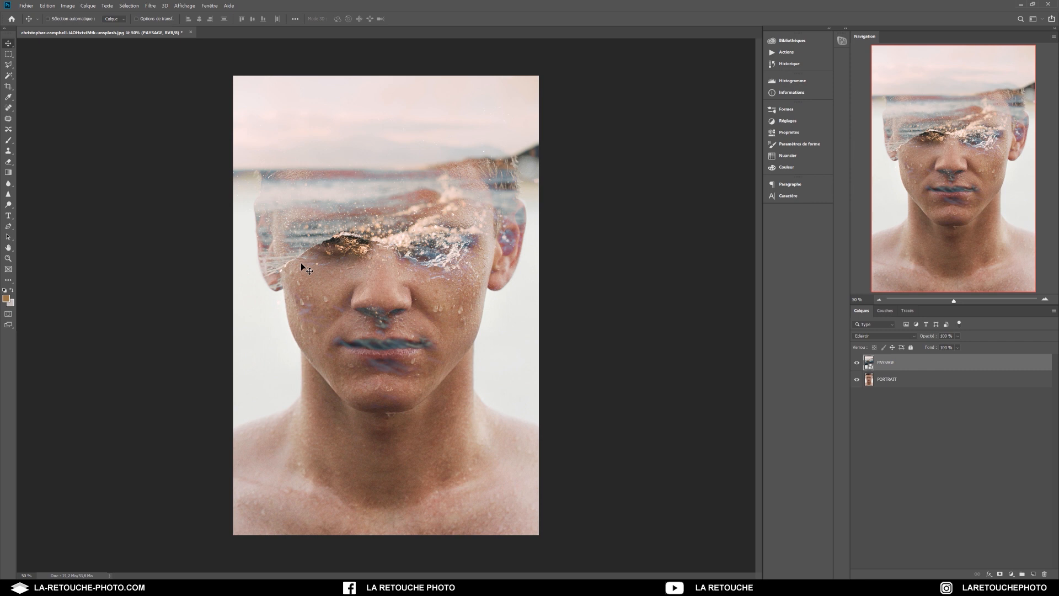
left_click_drag(348, 253, 348, 247)
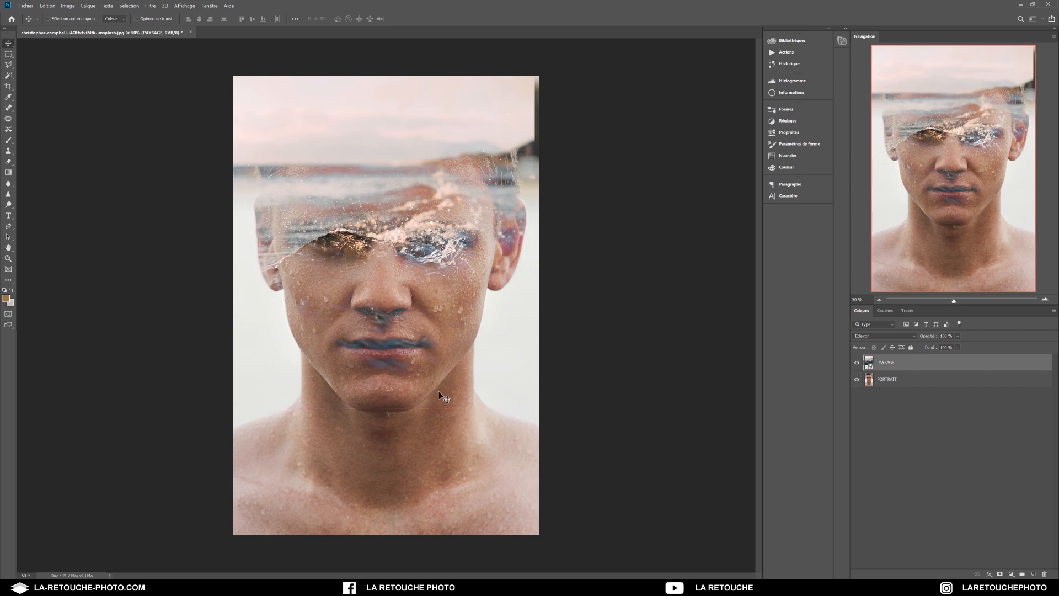
- Scale the PAYSAGE layer to about 57.9 % so the seascape covers the full width of the portrait
key("ctrl+t")
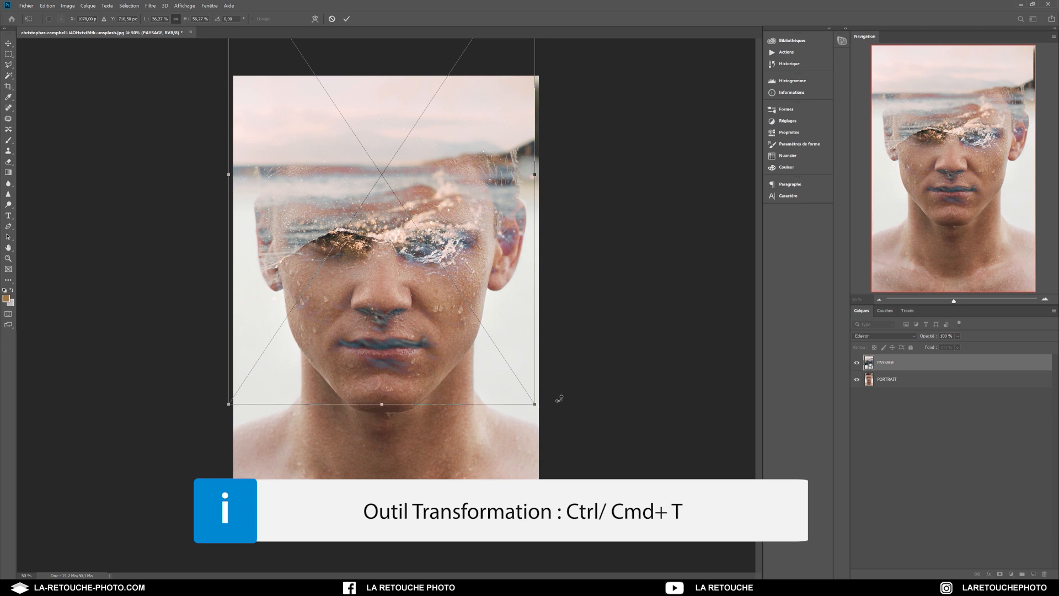
left_click_drag(534, 403, 543, 417)
left_click_drag(436, 354, 435, 346)
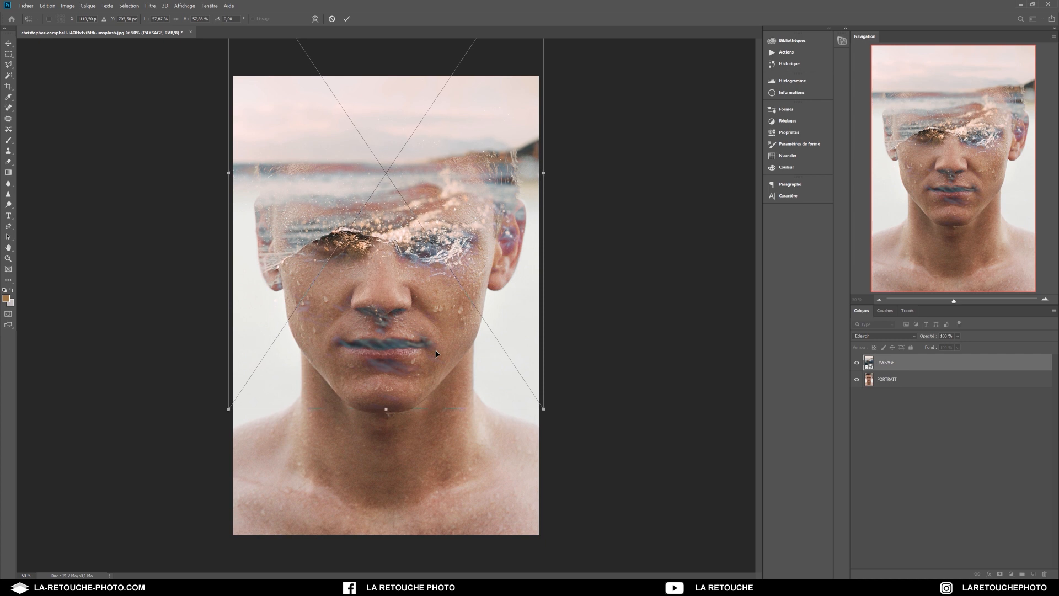
key("Return")
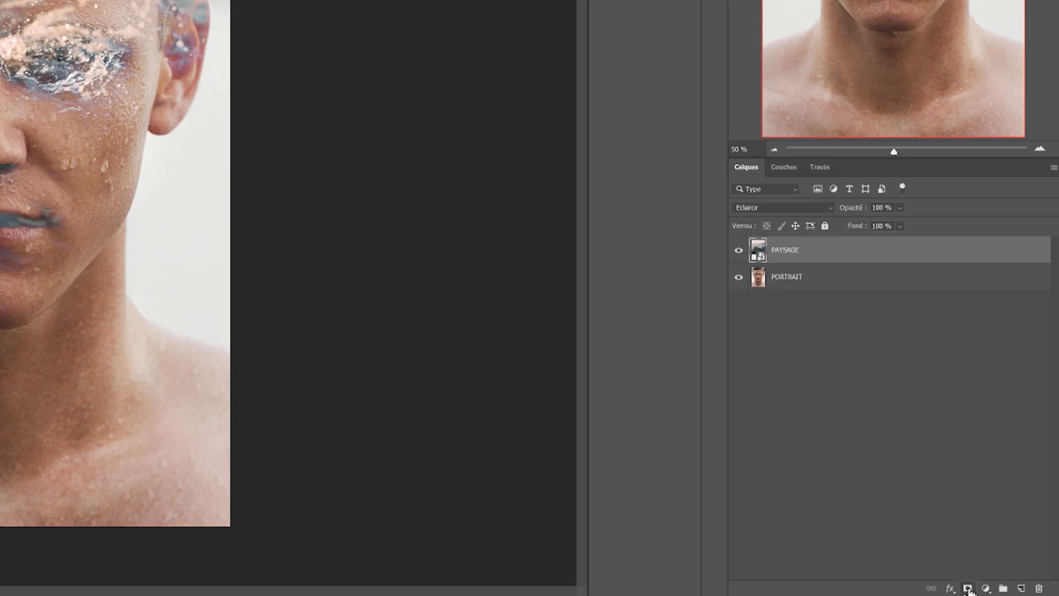
- Add a layer mask to PAYSAGE and fade out its lower part with vertical black-to-white gradients from the neck and chin up to the eyes
left_click(968, 589)
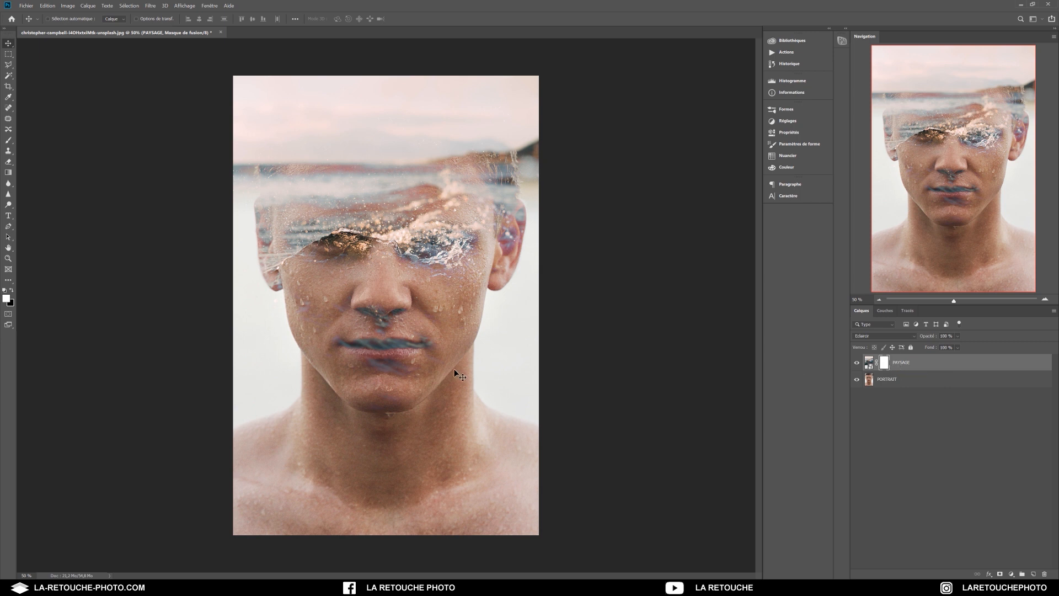
left_click(11, 290)
left_click(8, 172)
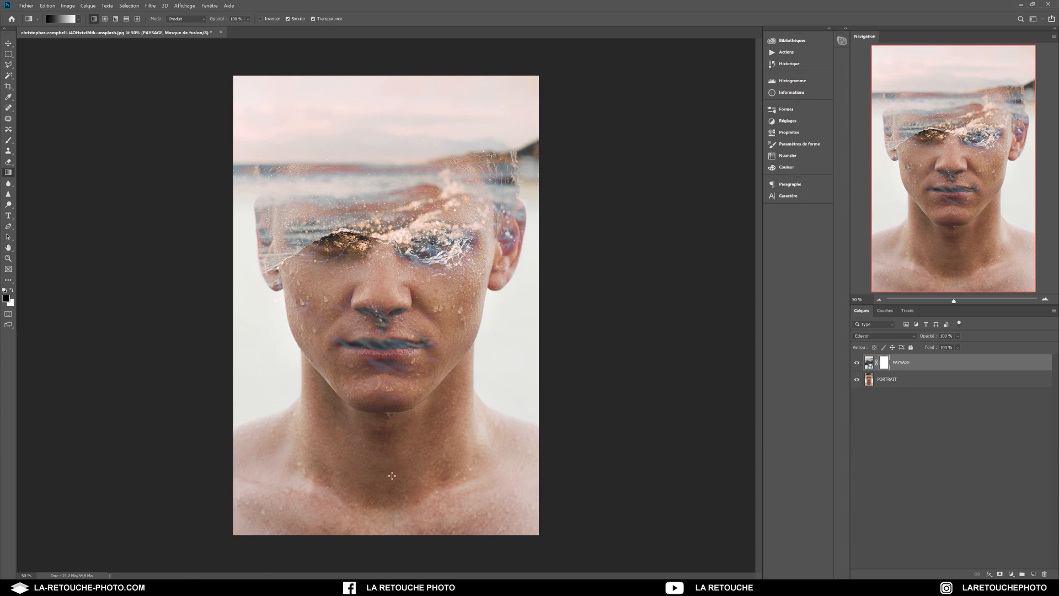
mouse_move(379, 493)
left_mouse_down()
mouse_move(393, 333)
mouse_move(378, 243)
left_mouse_up()
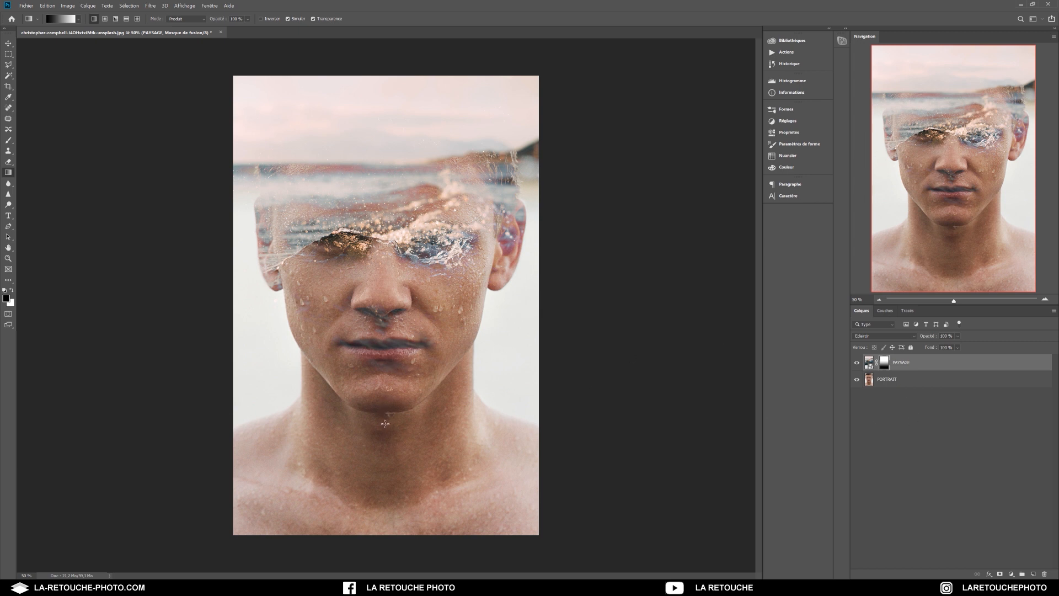
left_click_drag(387, 414, 388, 227)
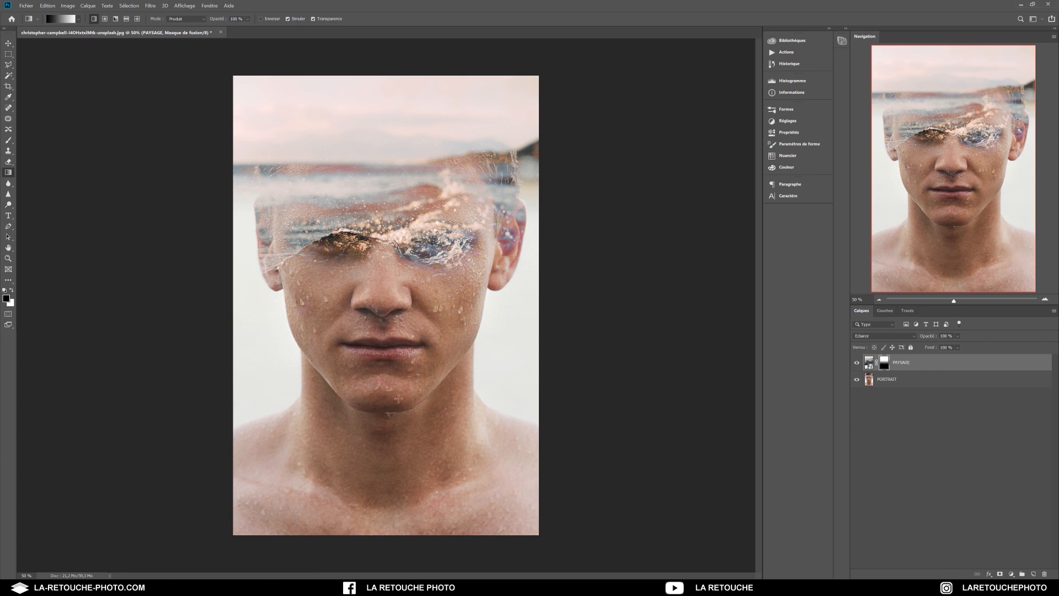
left_click_drag(386, 361, 384, 242)
left_click_drag(387, 412, 386, 257)
key("v")
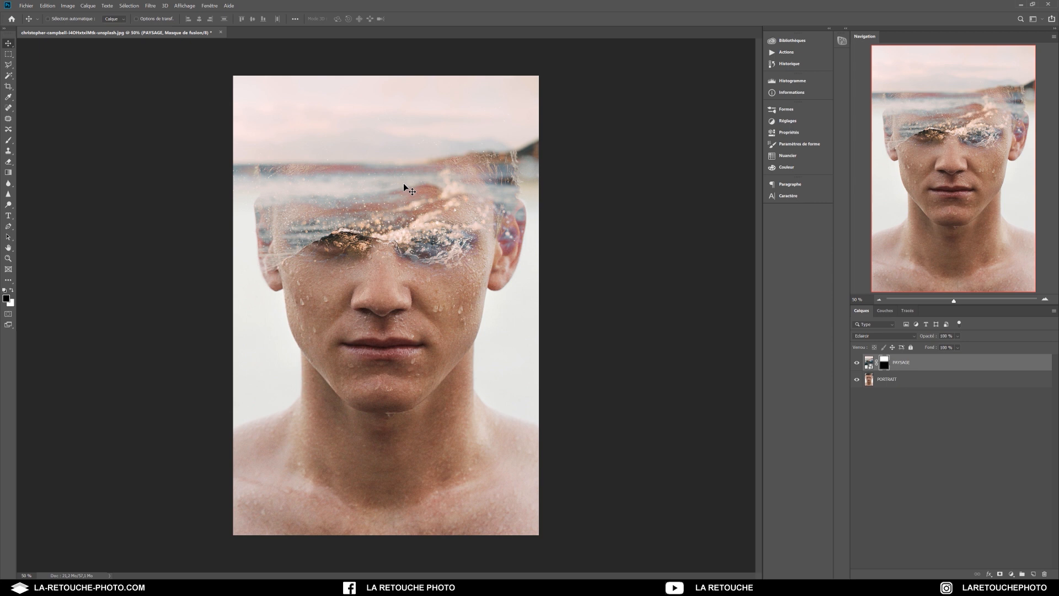
- Duplicate the PAYSAGE layer as PAYSAGE copie and set the copy's blend mode to Normal
right_click(929, 363)
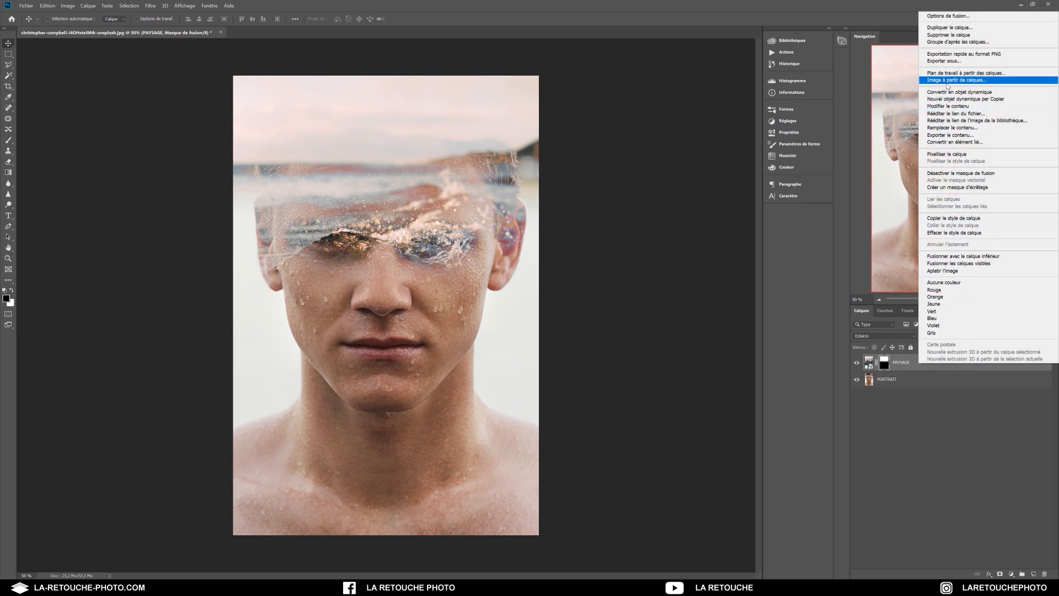
left_click(941, 27)
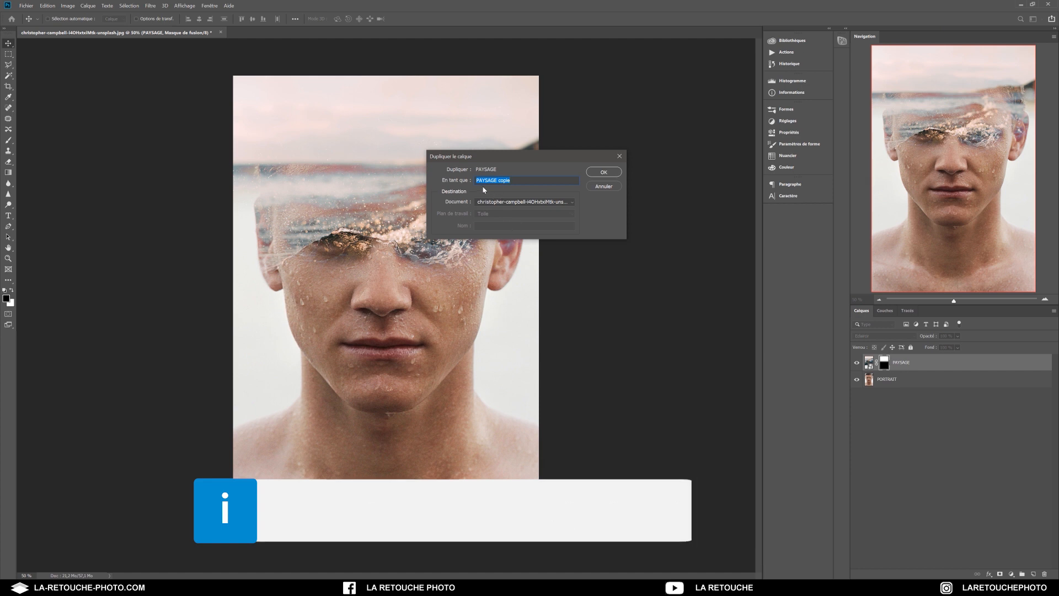
left_click(604, 172)
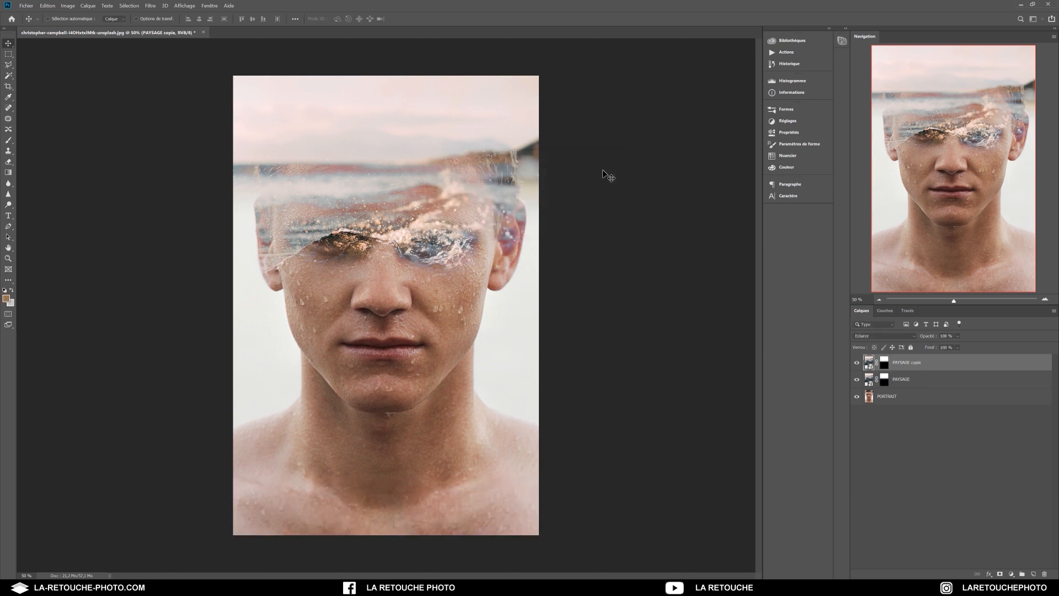
left_click(885, 336)
left_click(884, 345)
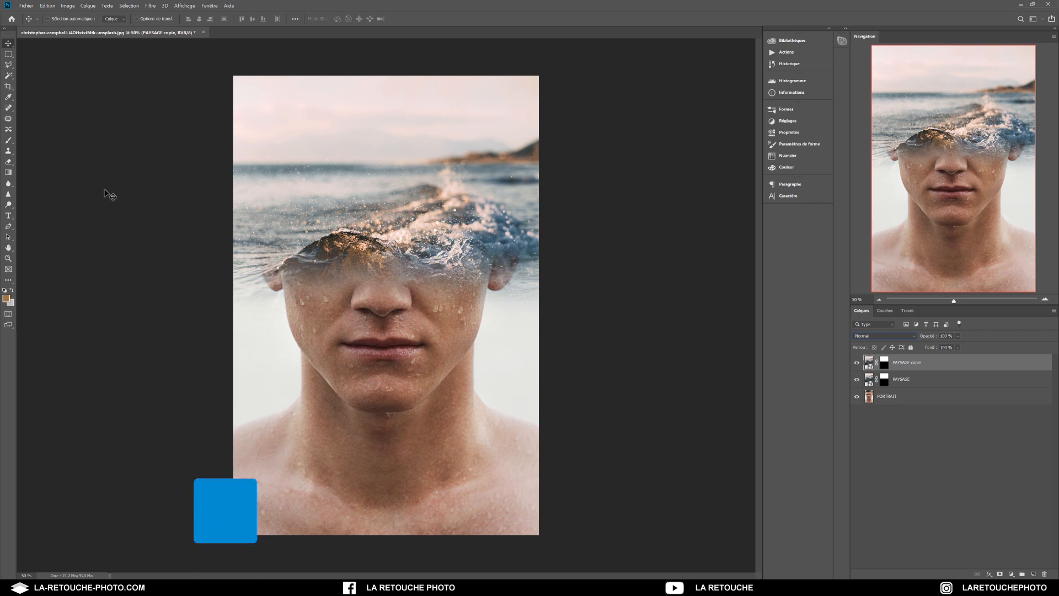
- Paint black on the PAYSAGE copie mask with a 525 px brush, 74 % hardness and 20 % opacity, softening the water's lower edge around the face
key("b")
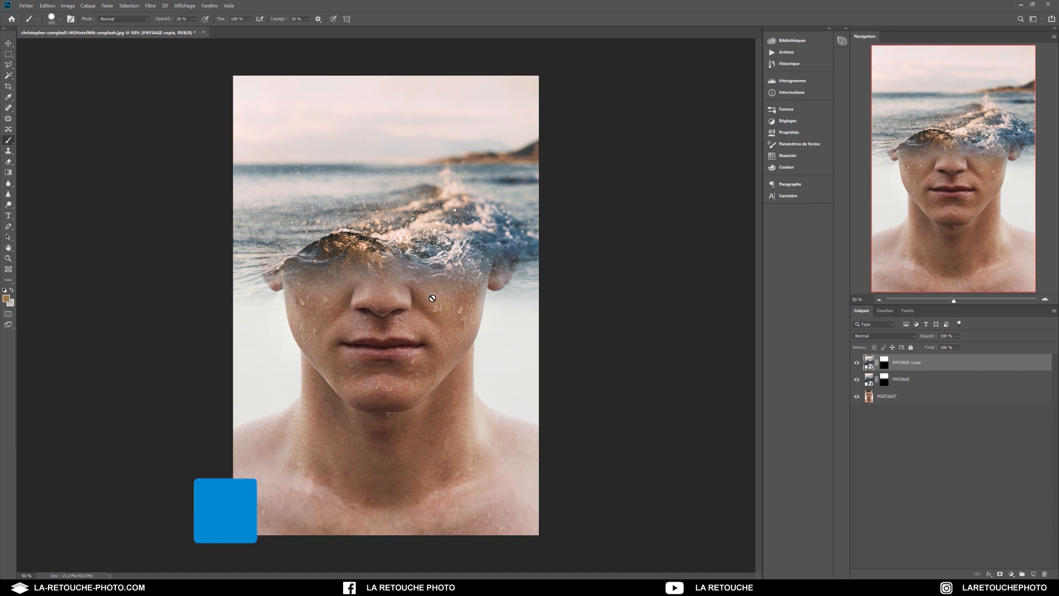
left_click(885, 365)
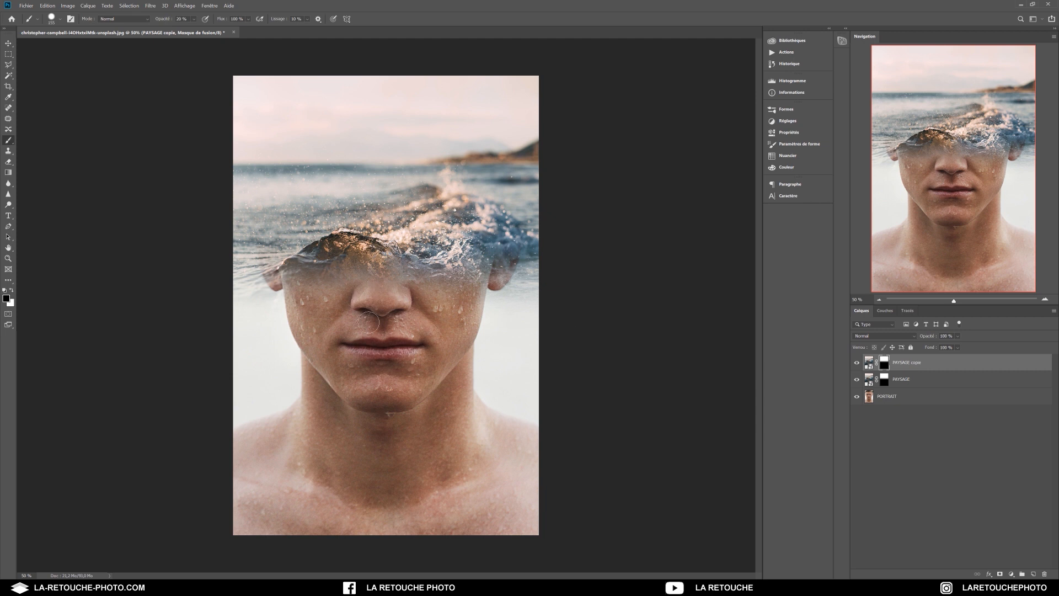
left_click_drag(369, 321, 365, 322)
left_click(61, 21)
left_click_drag(77, 45, 87, 47)
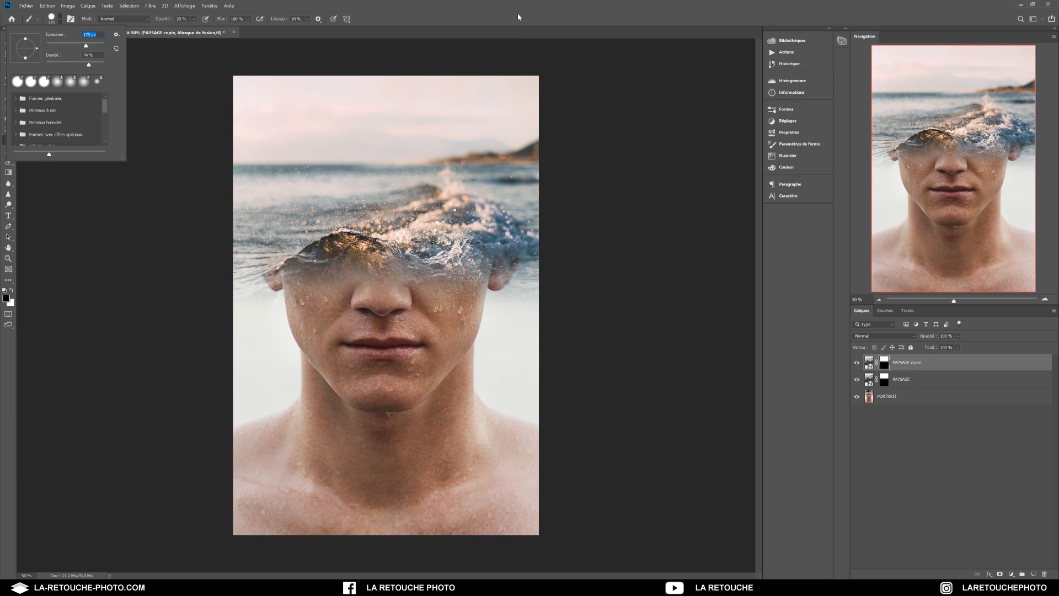
left_click(424, 179)
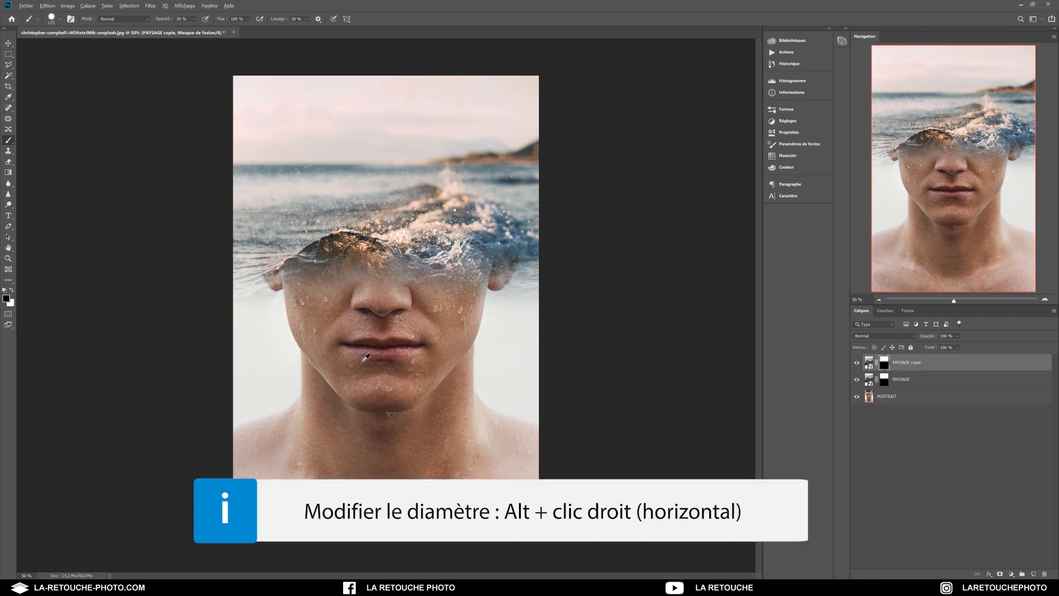
mouse_move(366, 358)
left_mouse_down()
mouse_move(546, 375)
mouse_move(416, 377)
mouse_move(502, 392)
mouse_move(408, 389)
left_mouse_up()
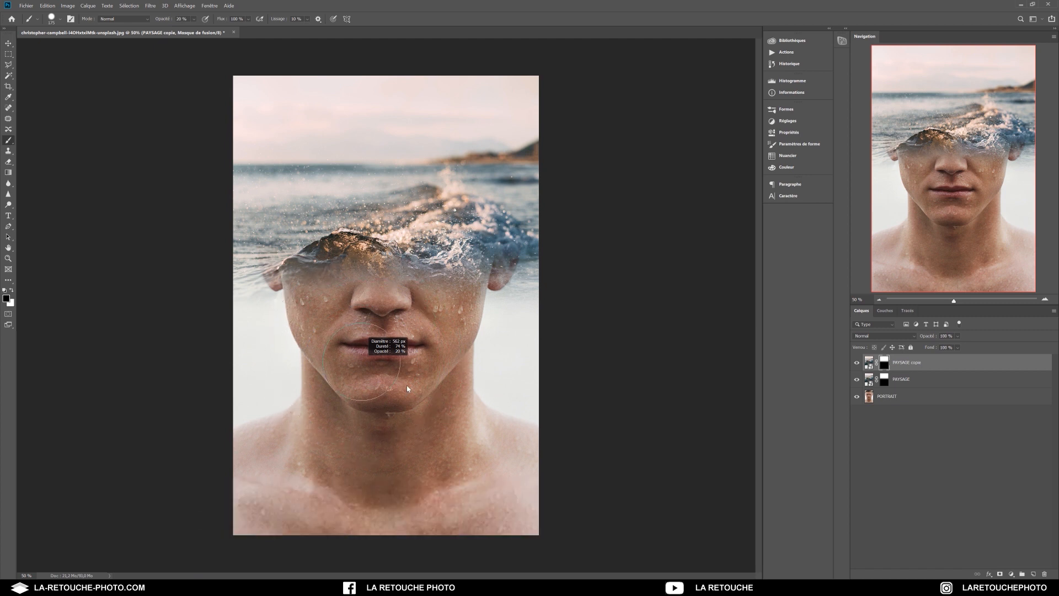
right_click(408, 389)
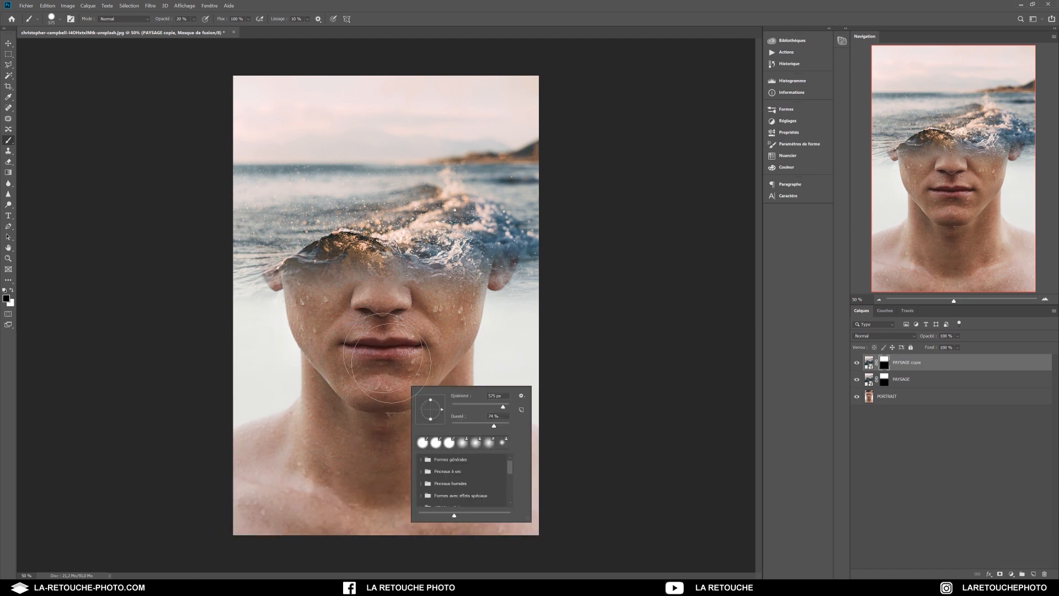
mouse_move(452, 348)
left_mouse_down()
mouse_move(427, 334)
mouse_move(351, 344)
mouse_move(330, 303)
left_mouse_up()
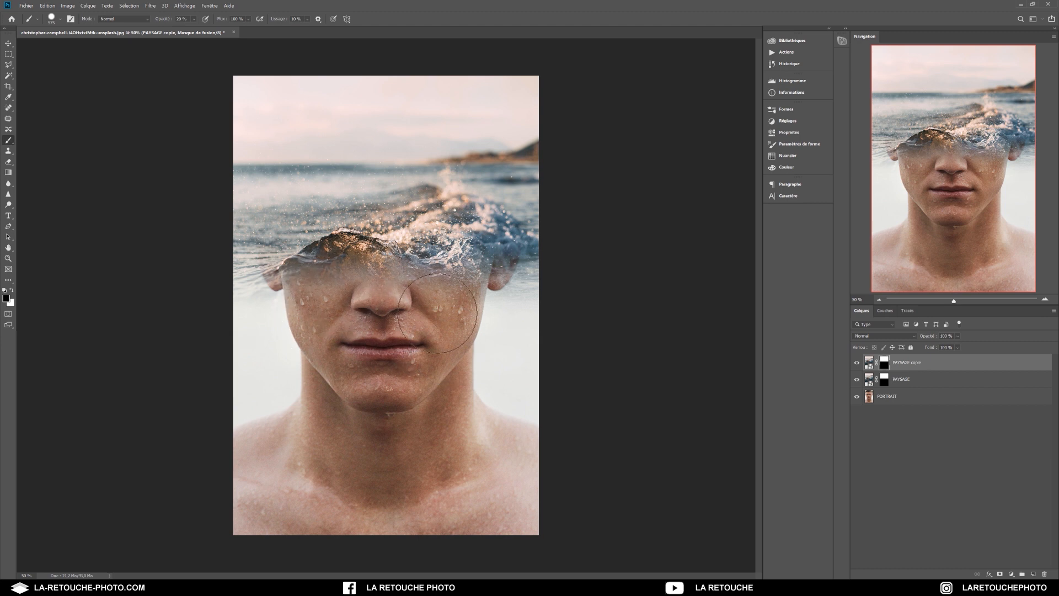
mouse_move(524, 318)
left_mouse_down()
mouse_move(538, 303)
mouse_move(530, 308)
left_mouse_up()
key("v")
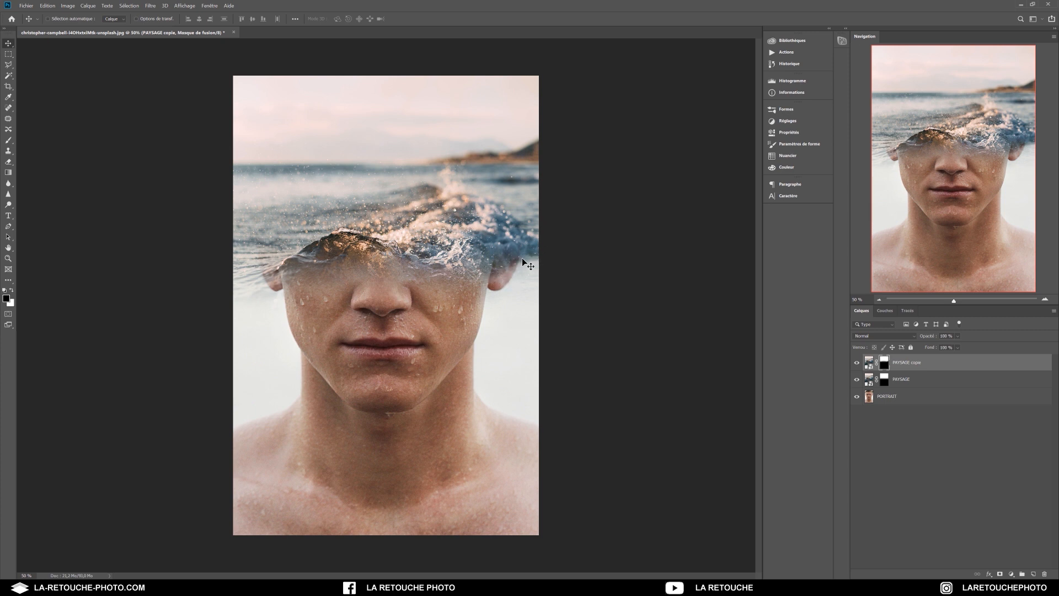
- Refine the PAYSAGE copie mask with black brush strokes at 20 % opacity below the ear and across the eye area
key("b")
right_click(488, 295, "alt")
left_click_drag(501, 301, 491, 297)
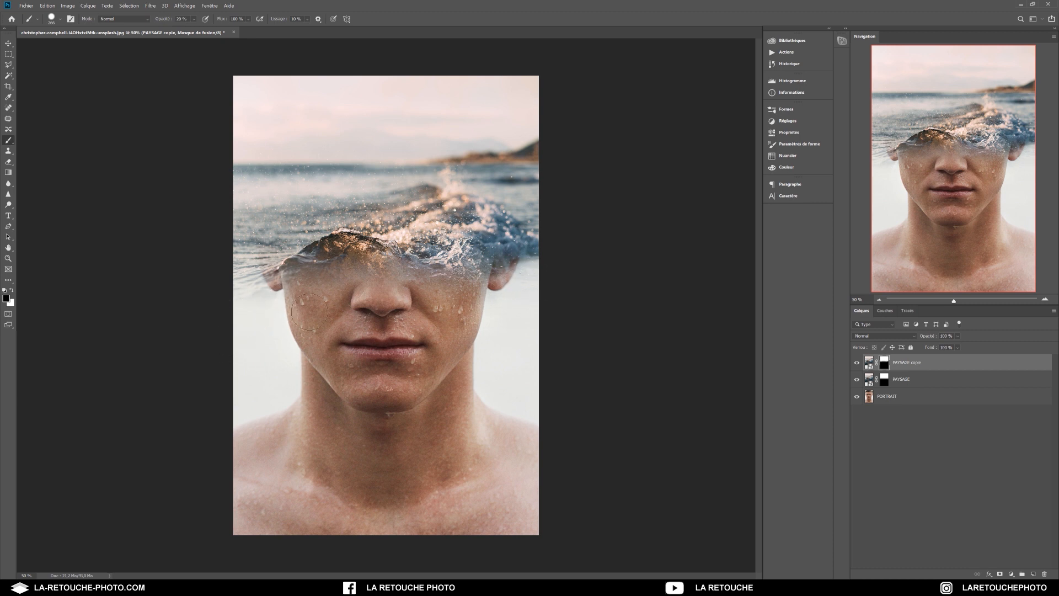
left_click_drag(382, 263, 407, 275)
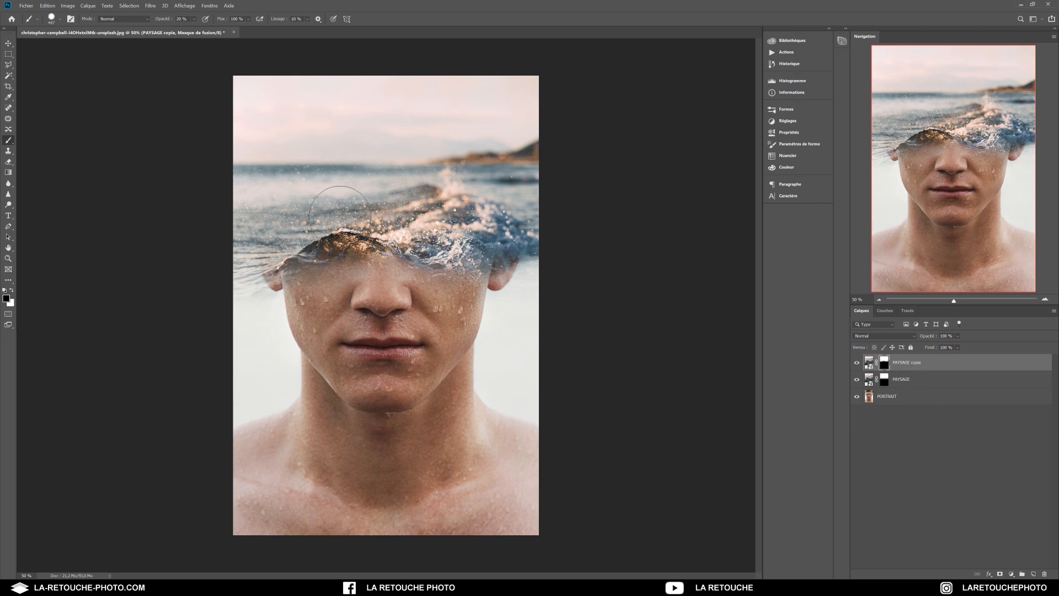
left_click(8, 43)
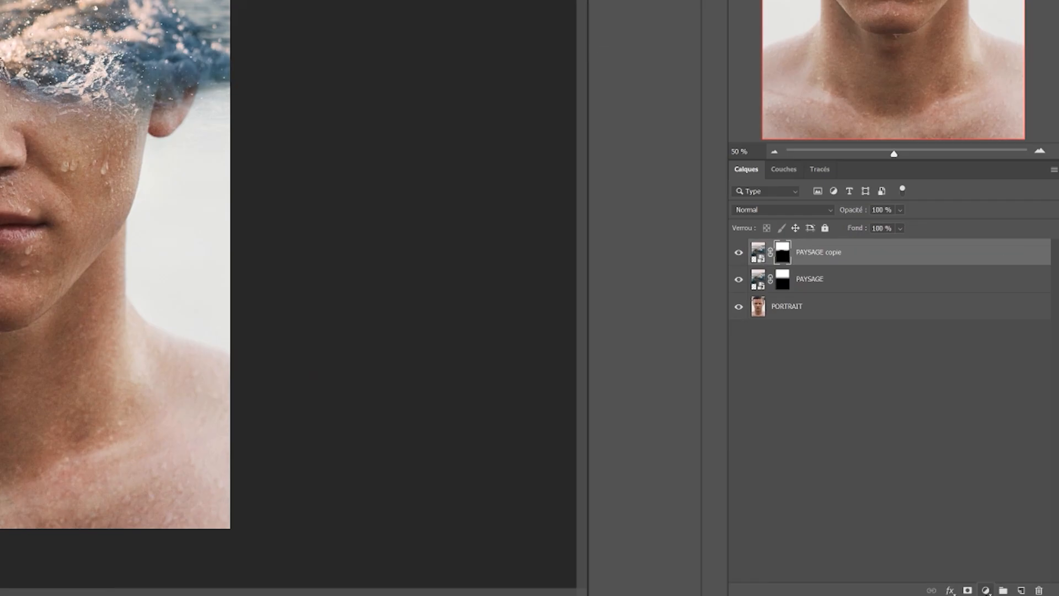
- Add a Curves adjustment layer above PAYSAGE copie, set its blend mode to Superposition and compare its effect
left_click(1012, 574)
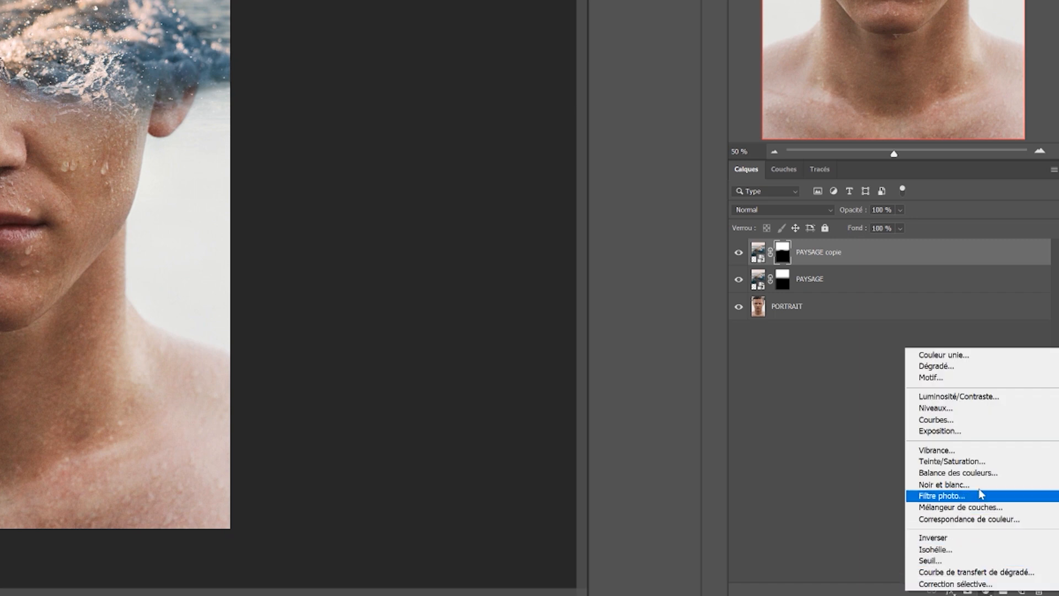
left_click(965, 420)
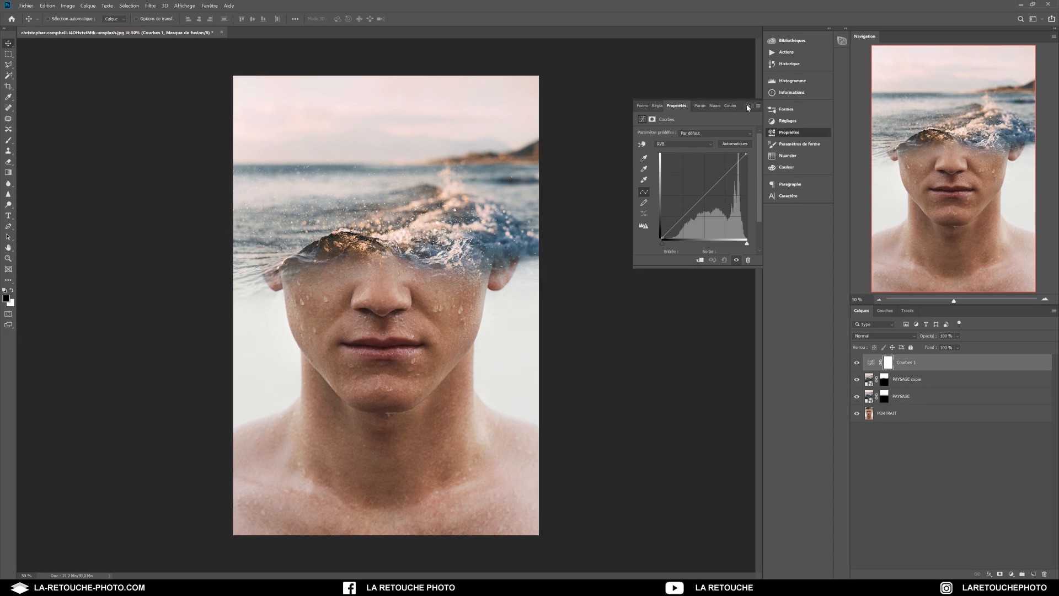
left_click(734, 85)
left_click(873, 327)
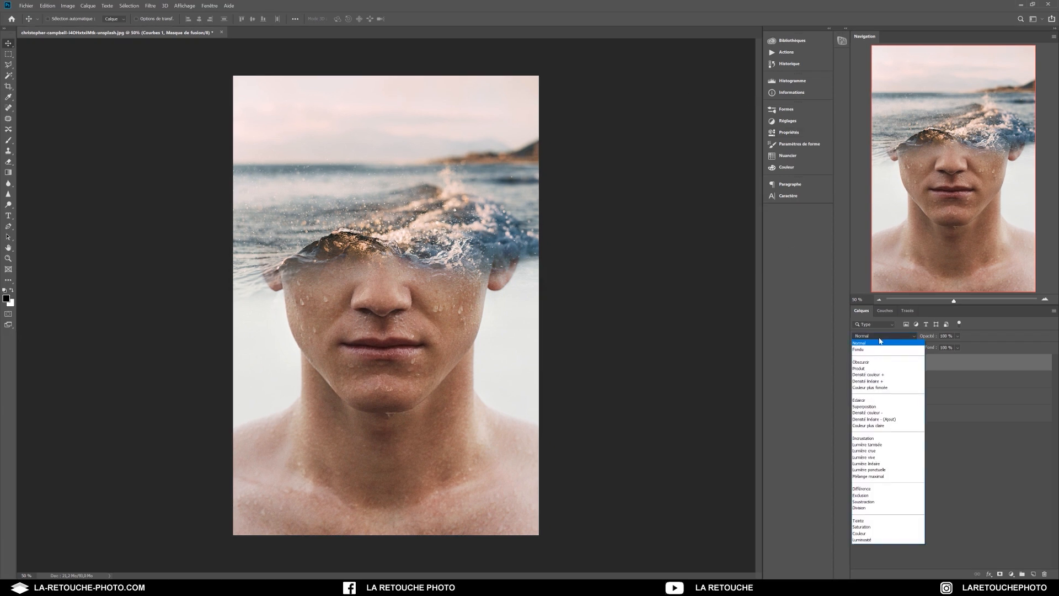
left_click(876, 408)
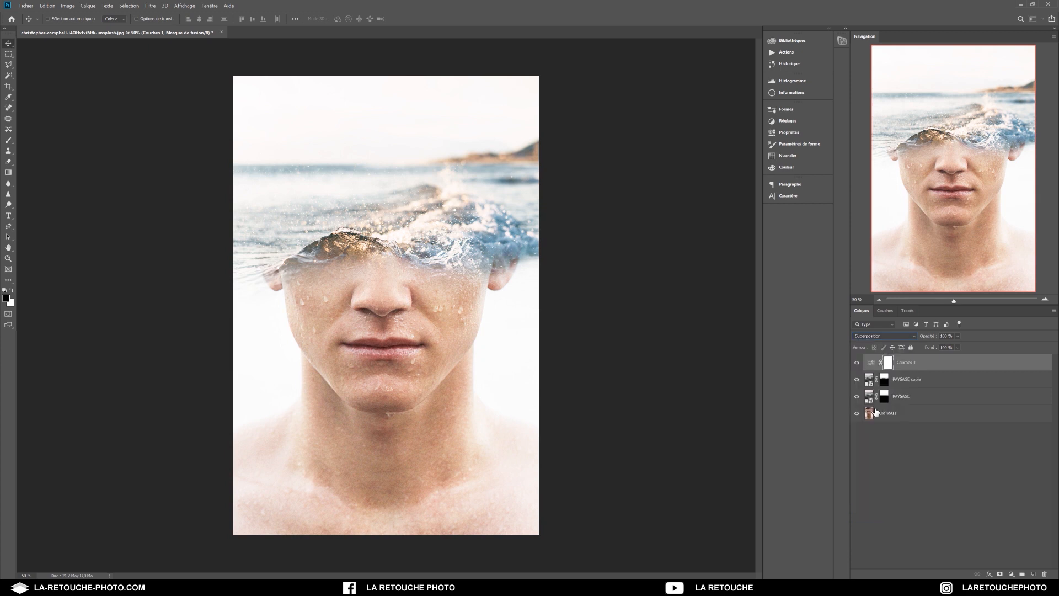
left_click(858, 364)
left_click(857, 364)
- Invert the Courbes 1 layer mask to black
left_click(871, 364)
left_click(889, 366)
left_click(67, 6)
mouse_move(91, 26)
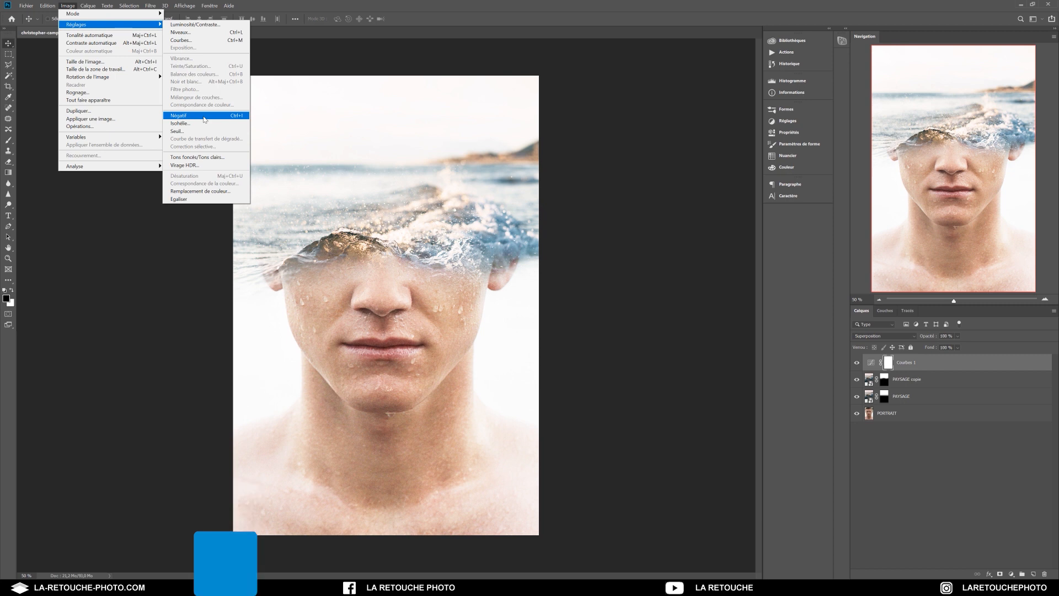
left_click(205, 119)
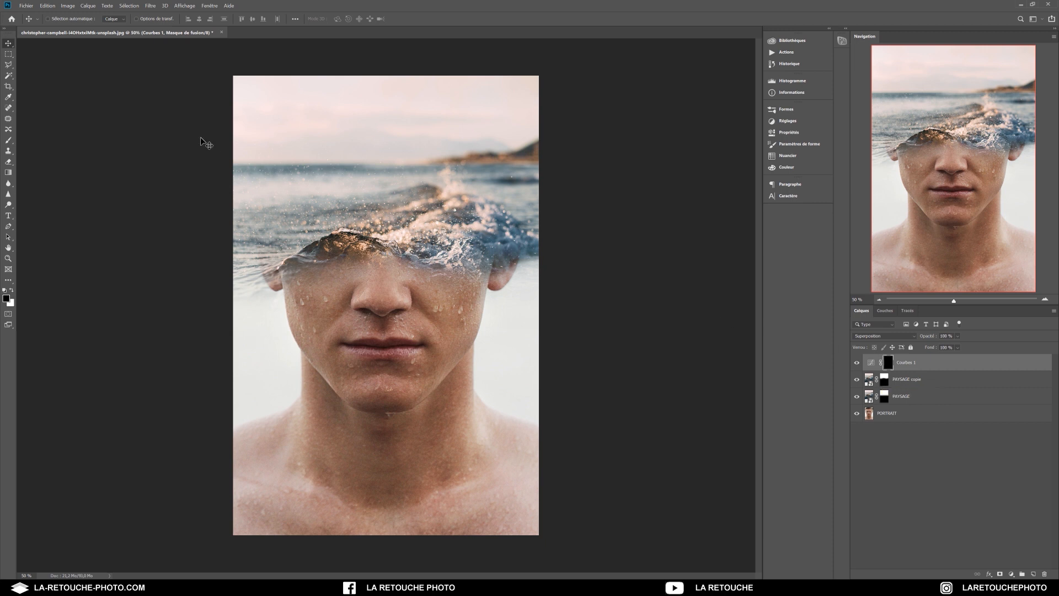
- Draw a white-to-black diamond gradient in Éclaircir mode on the Courbes 1 mask, from beyond the image's upper-left corner to the right ear
left_click(9, 173)
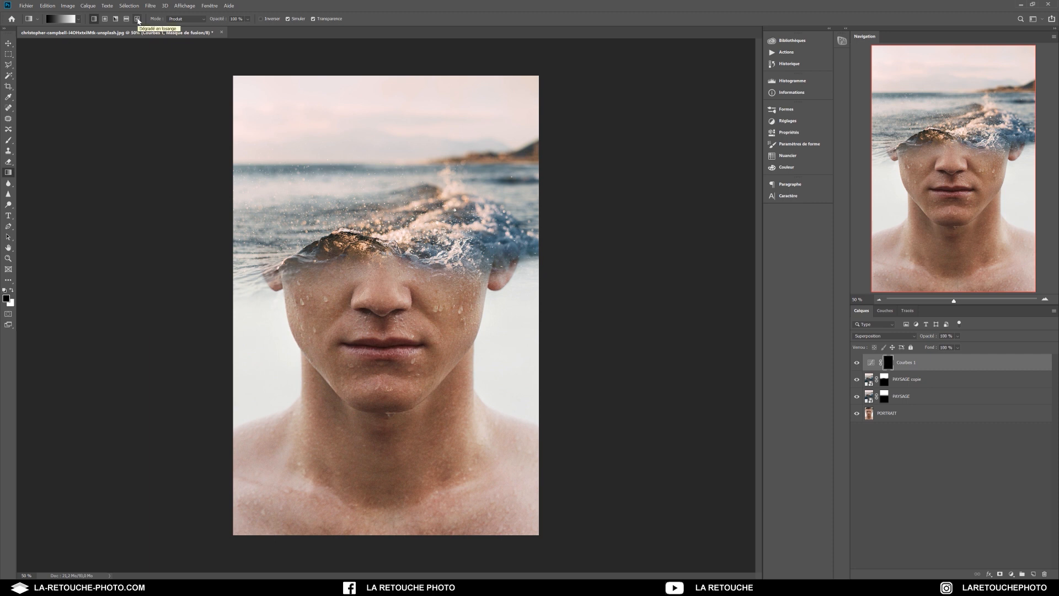
left_click(138, 20)
left_click(13, 291)
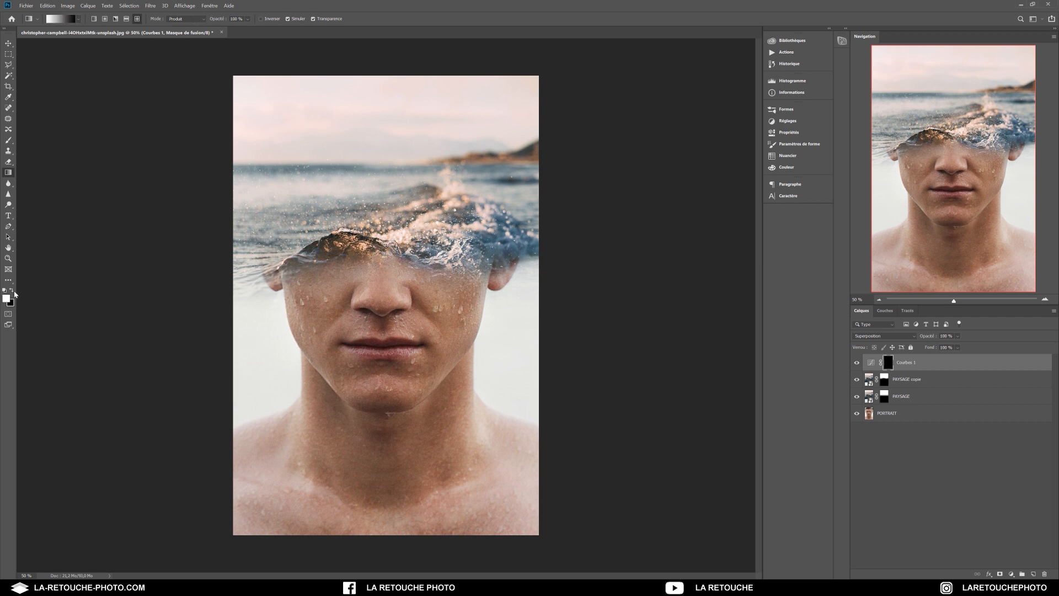
left_click(188, 19)
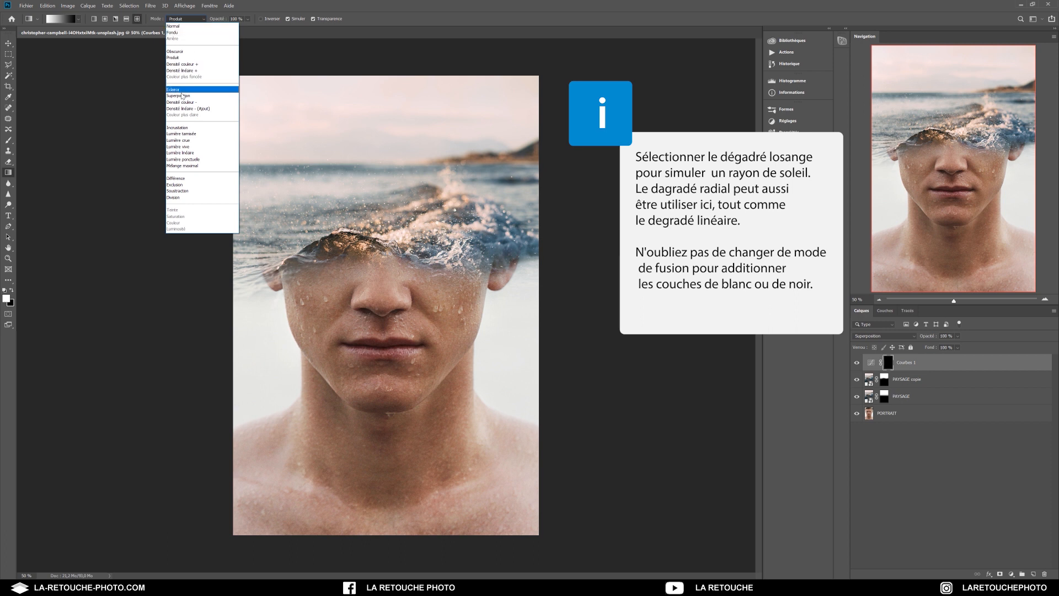
left_click(183, 90)
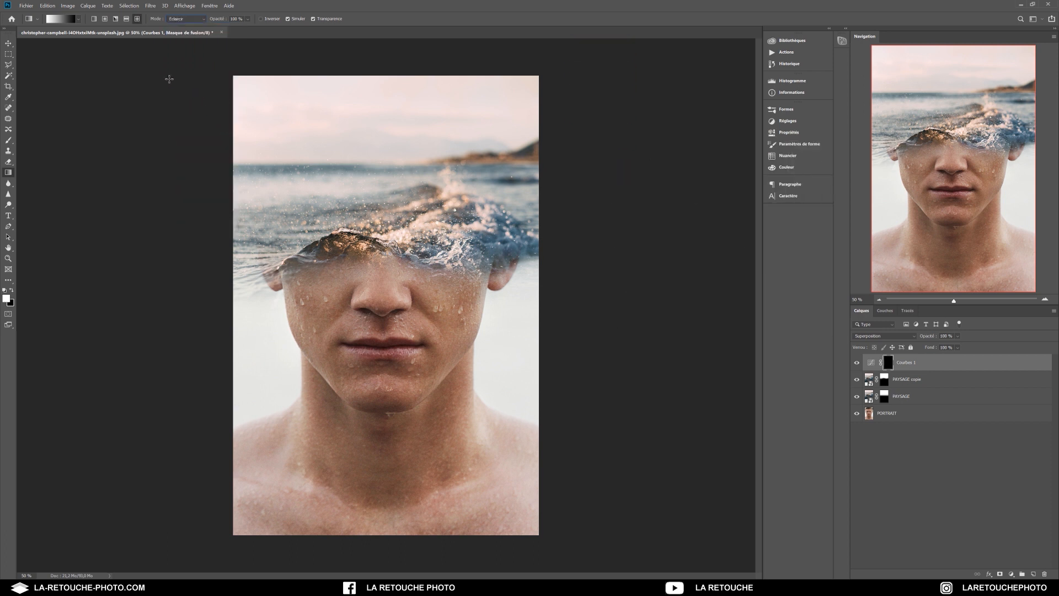
left_click_drag(163, 86, 510, 305)
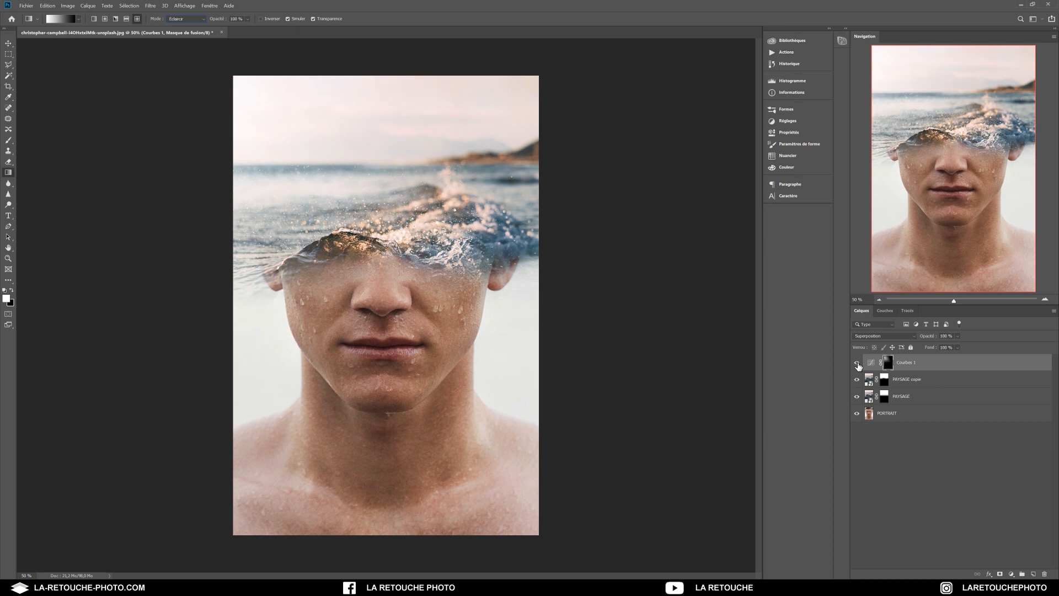
- Compare the image with and without Courbes 1 and set that layer's opacity to 80 %
left_click(857, 364)
left_click(857, 364)
left_click(858, 363)
left_click(857, 364)
left_click(931, 336)
key("Return")
left_click(8, 44)
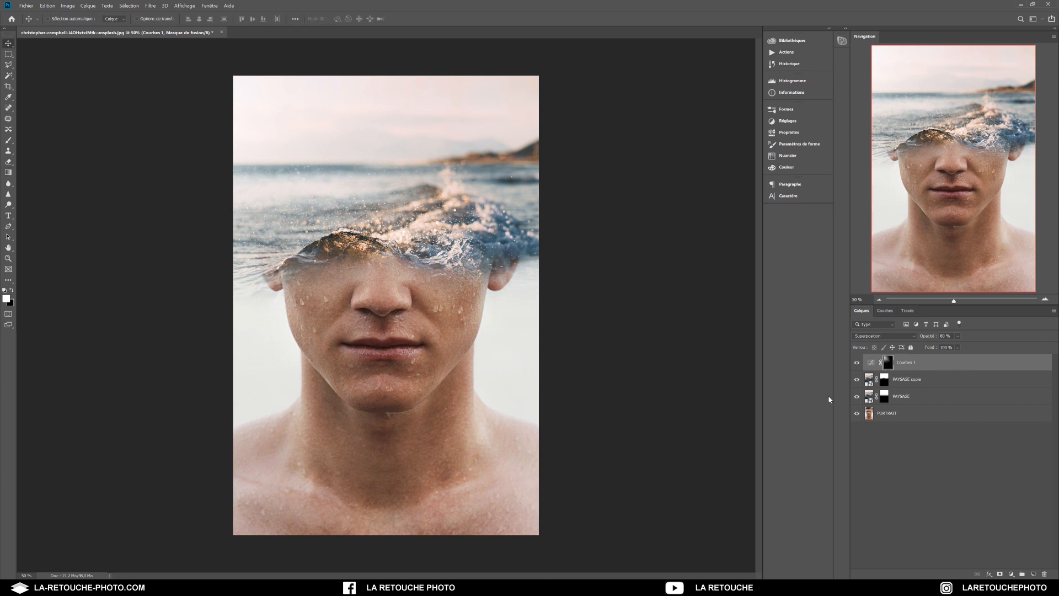
- Add a solid-colour fill layer in brown #9b7449 above Courbes 1 and hide it
left_click(1012, 575)
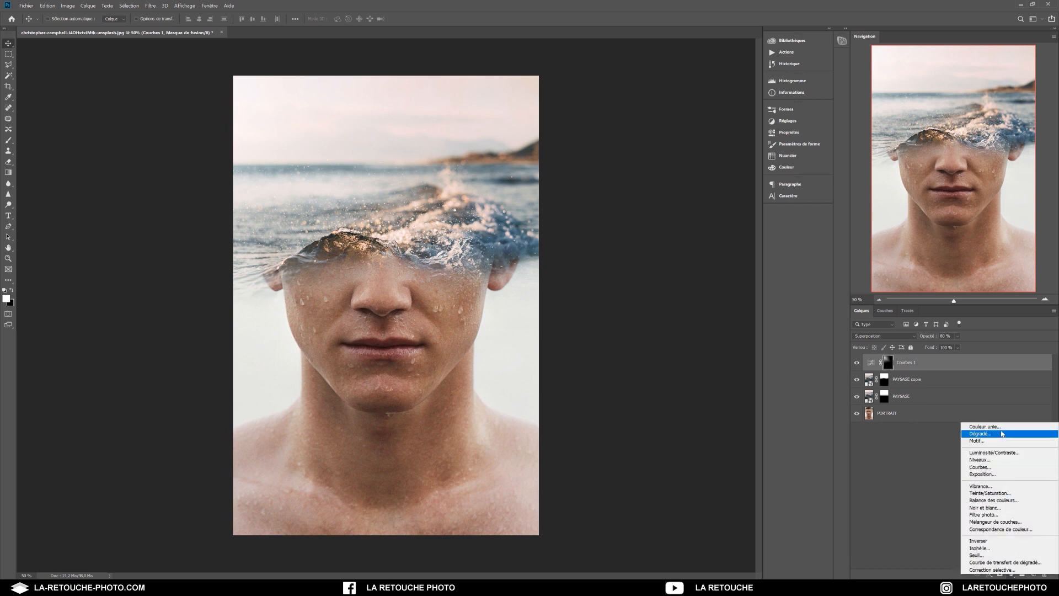
left_click(1002, 429)
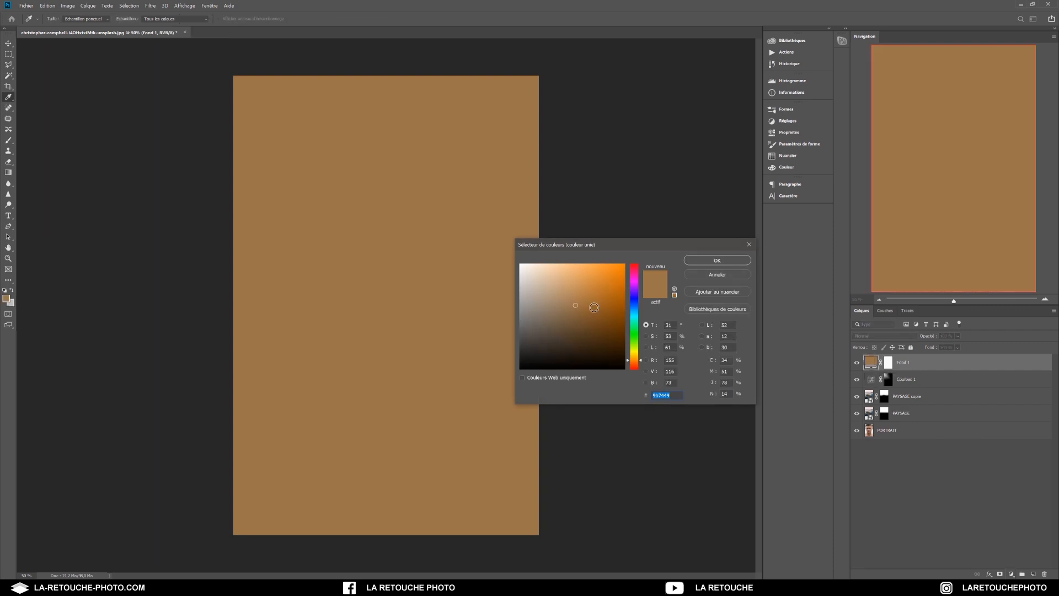
left_click(717, 261)
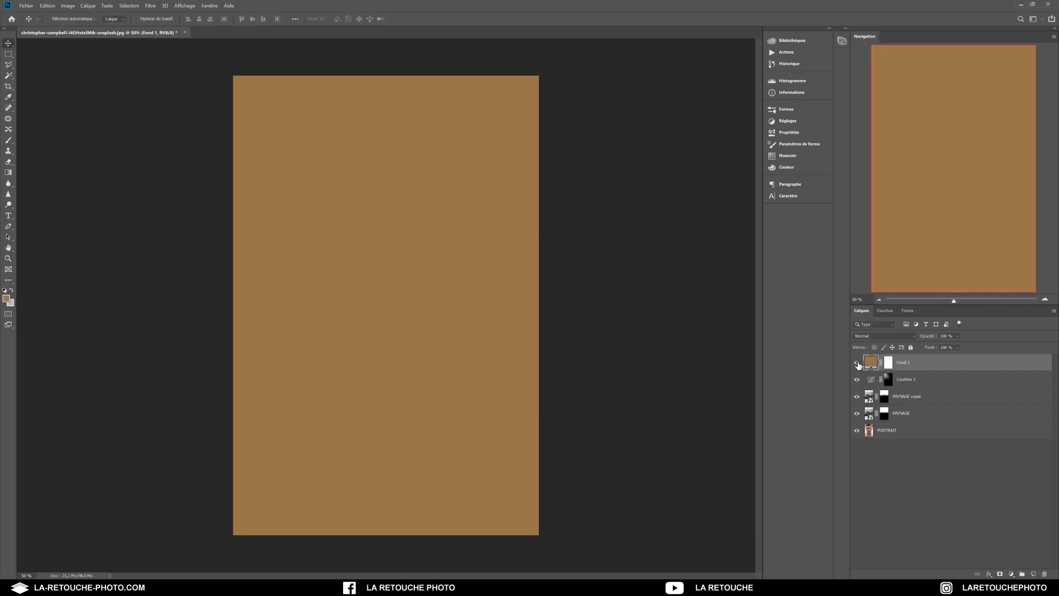
left_click(858, 365)
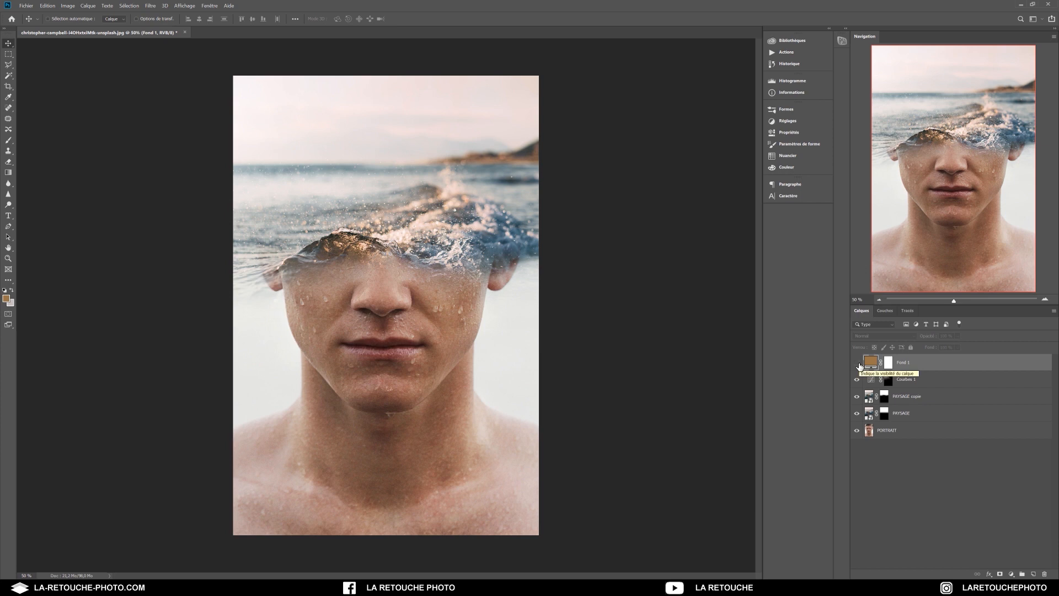
- Sample the light peach #eac6b4 from the sunlit wave crest as the foreground colour
left_click(6, 299)
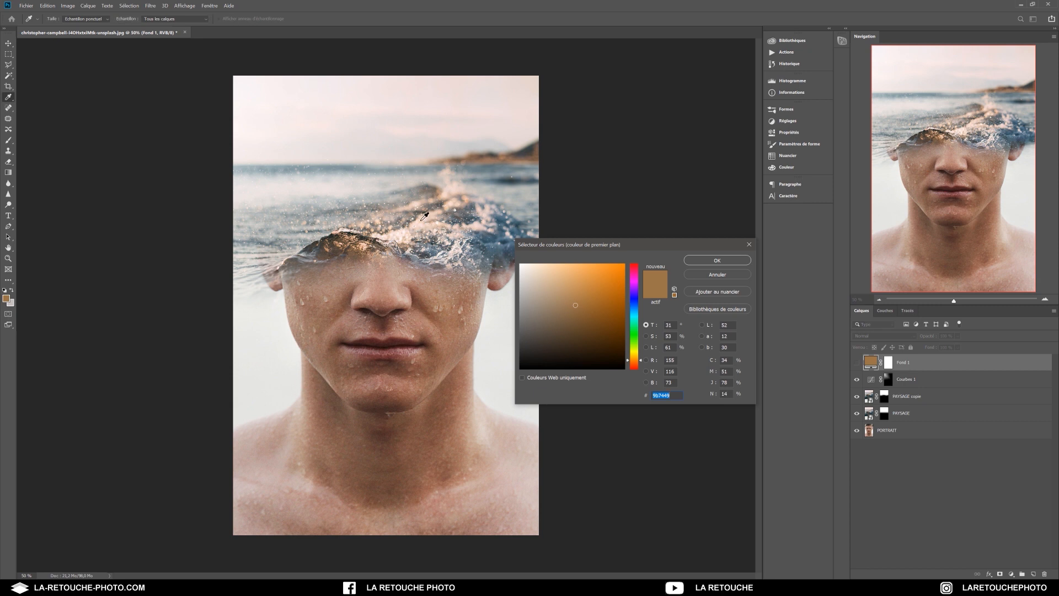
left_click(424, 216)
left_click(437, 211)
left_click(454, 199)
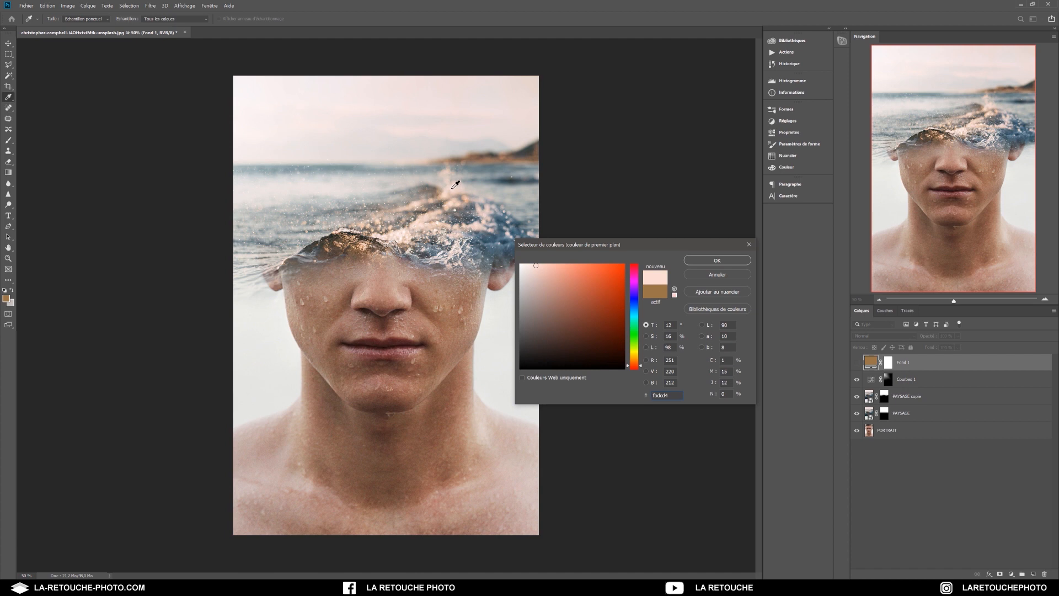
left_click(456, 198)
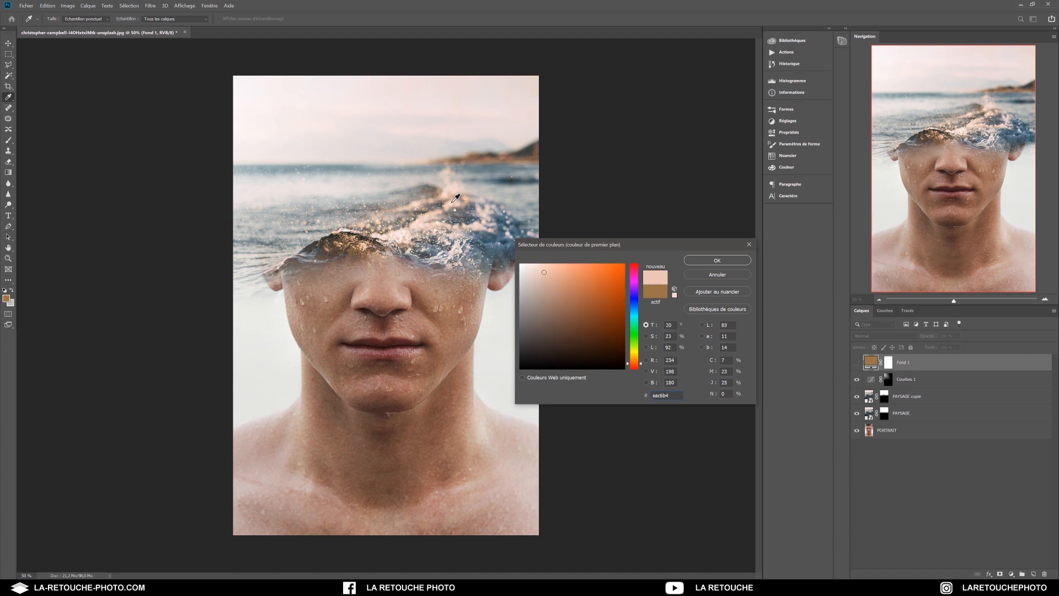
left_click(718, 260)
key("v")
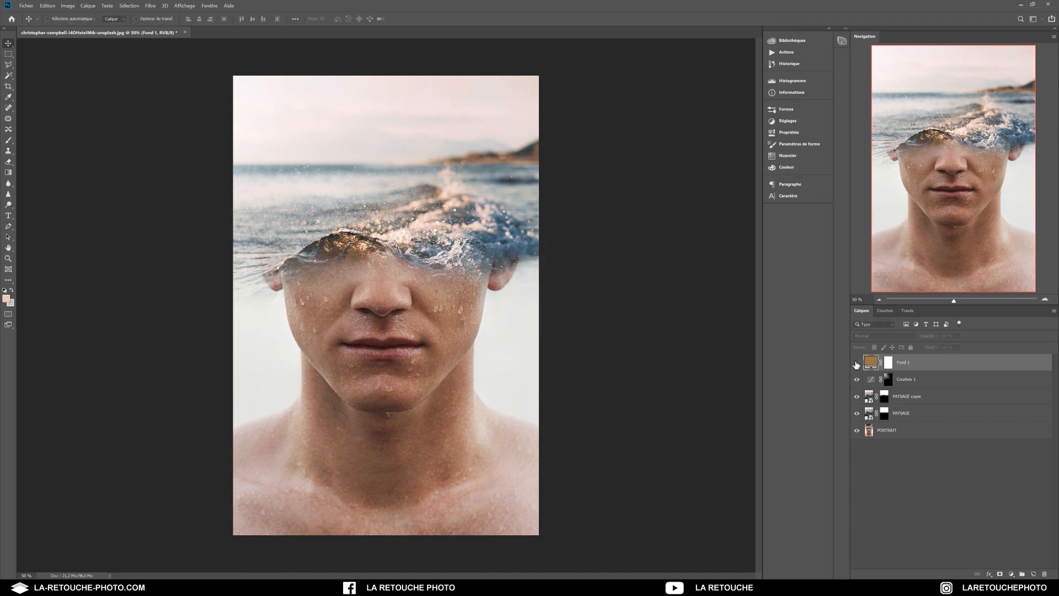
- Show the Fond 1 fill layer and change its colour to the sampled foreground peach #eac6b4
left_click(857, 363)
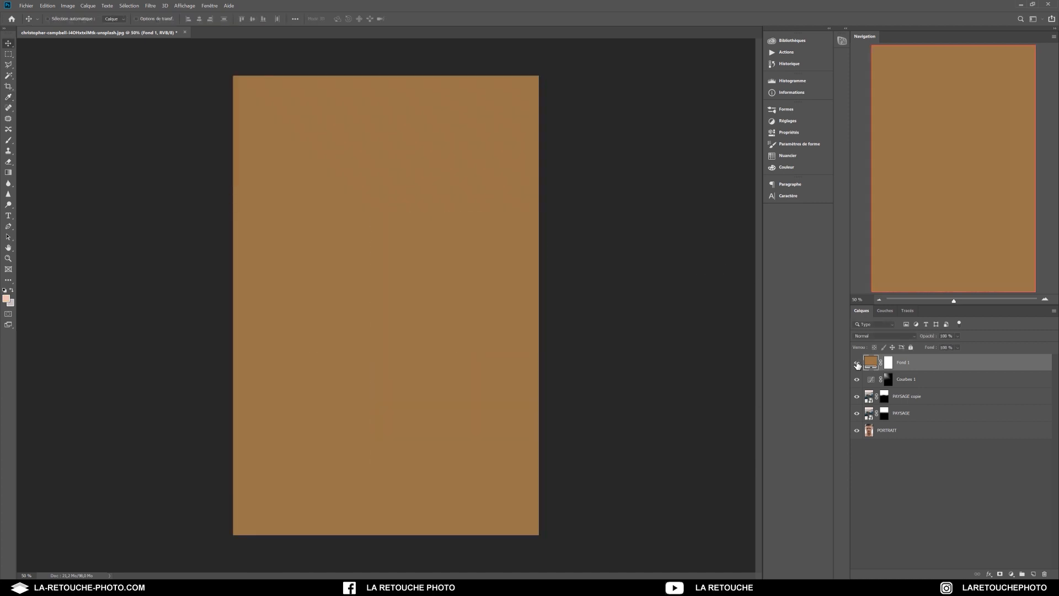
double_click(870, 363)
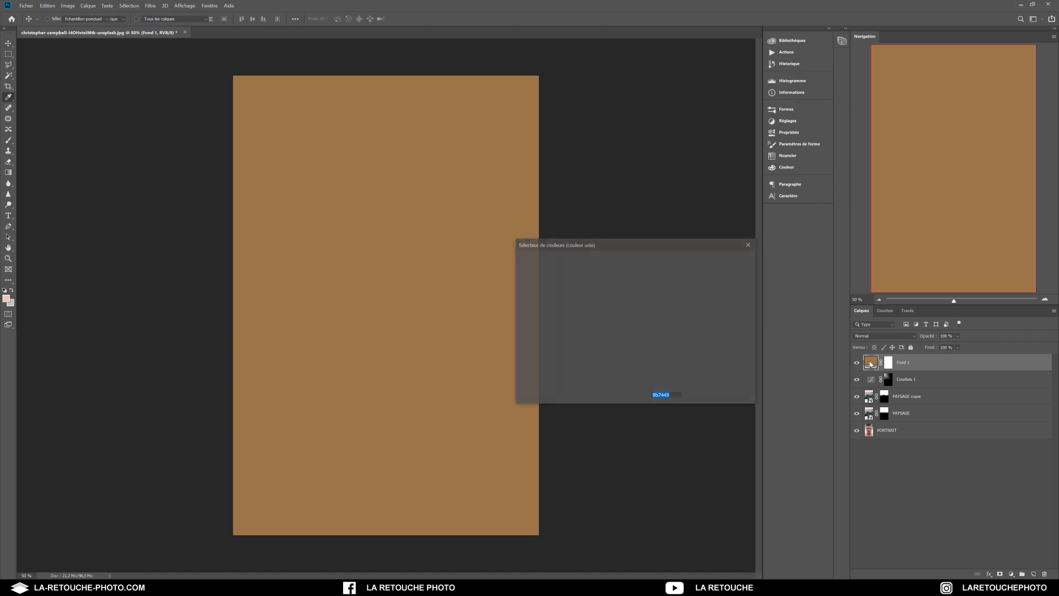
left_click_drag(610, 248, 445, 228)
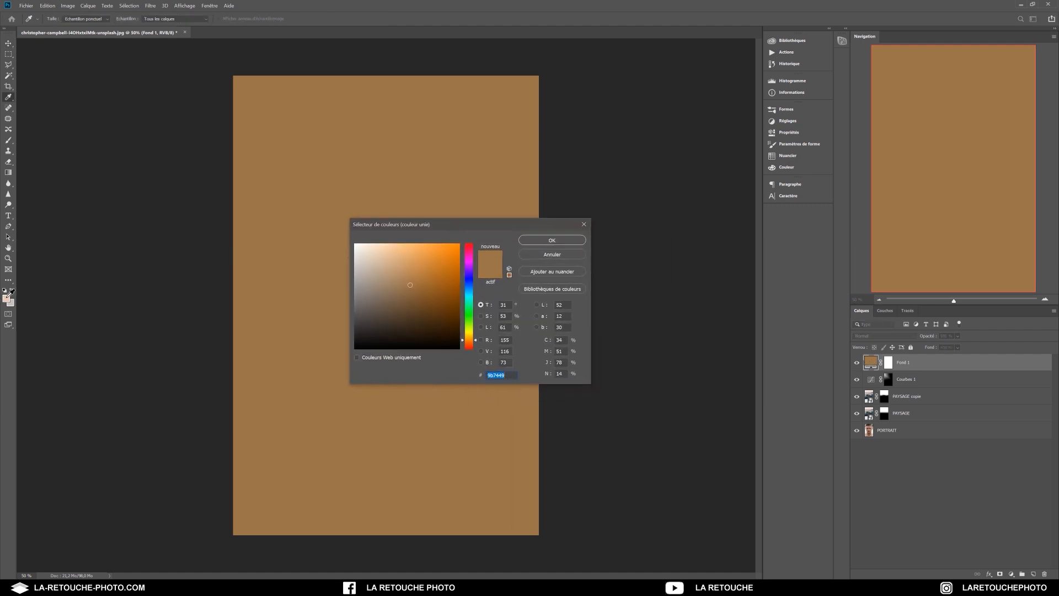
left_click(9, 295)
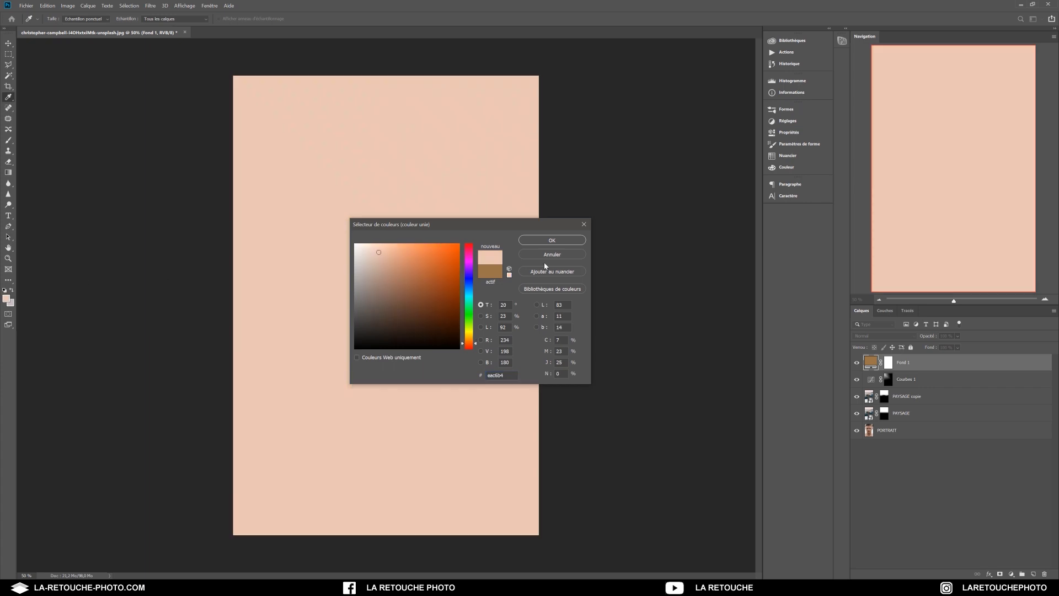
left_click(548, 242)
- Delete the Fond 1 layer mask, clip Fond 1 to Courbes 1 and compare the result with the layer hidden
right_click(889, 364)
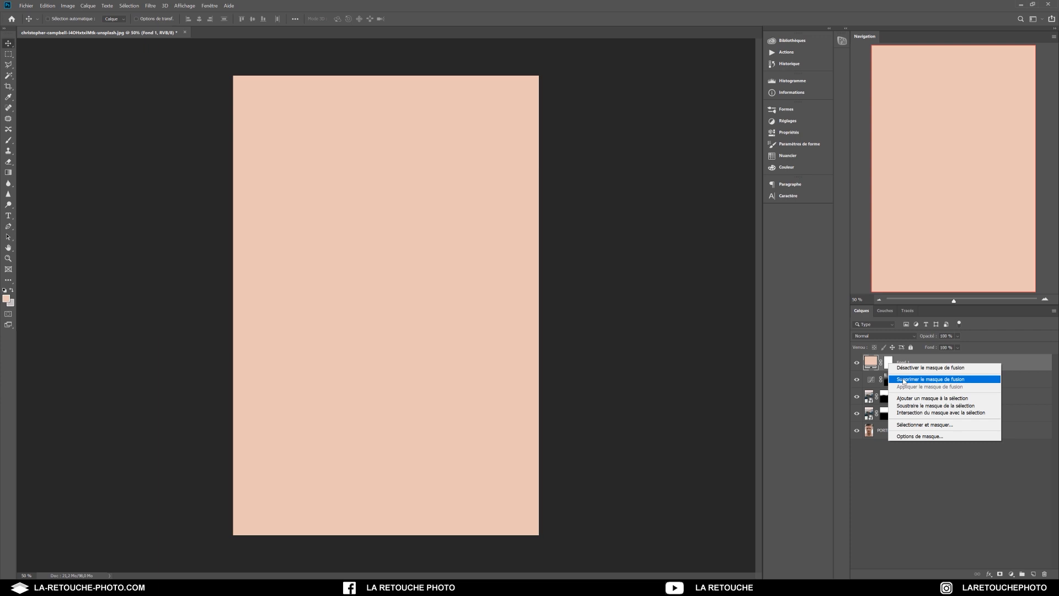
left_click(912, 380)
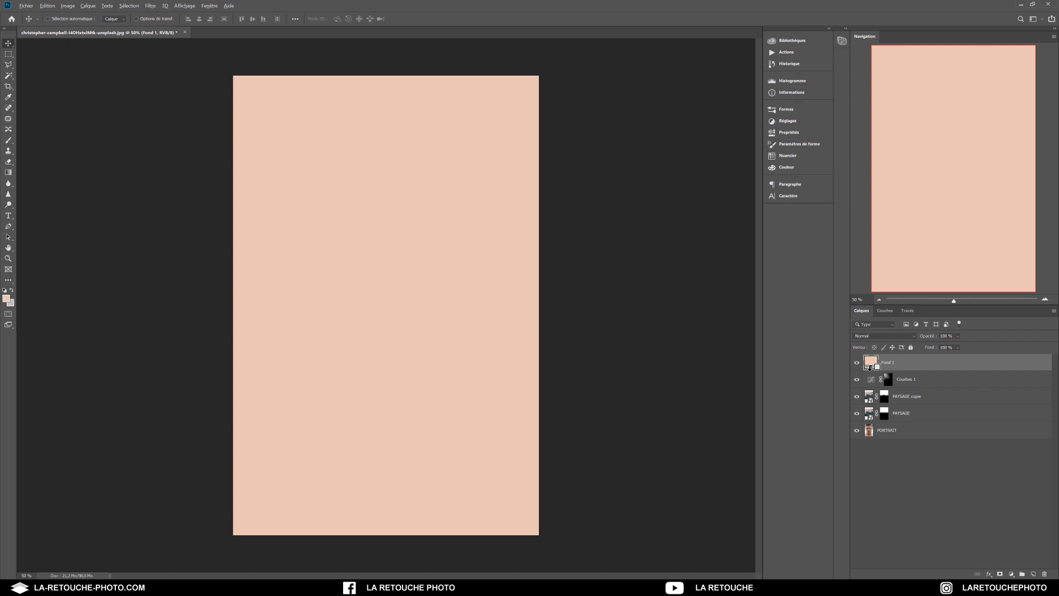
left_click(871, 367, "alt")
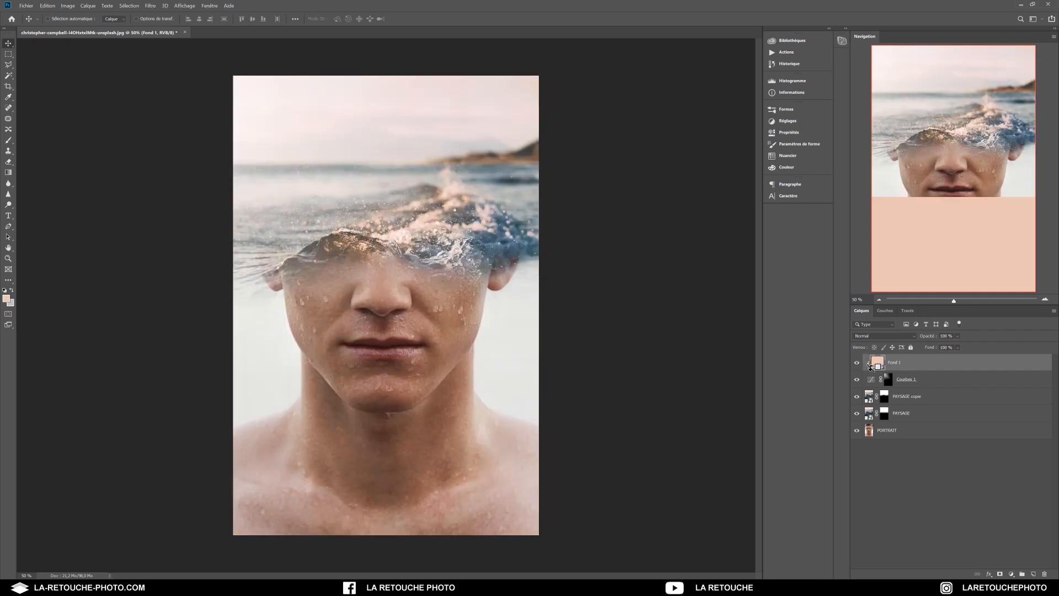
left_click(857, 365)
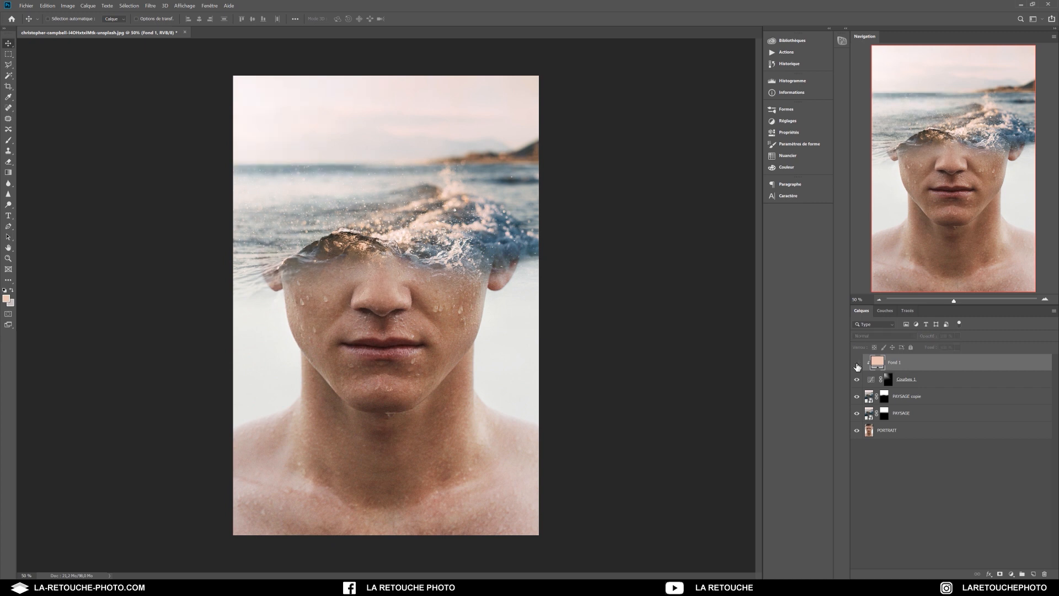
left_click(857, 364)
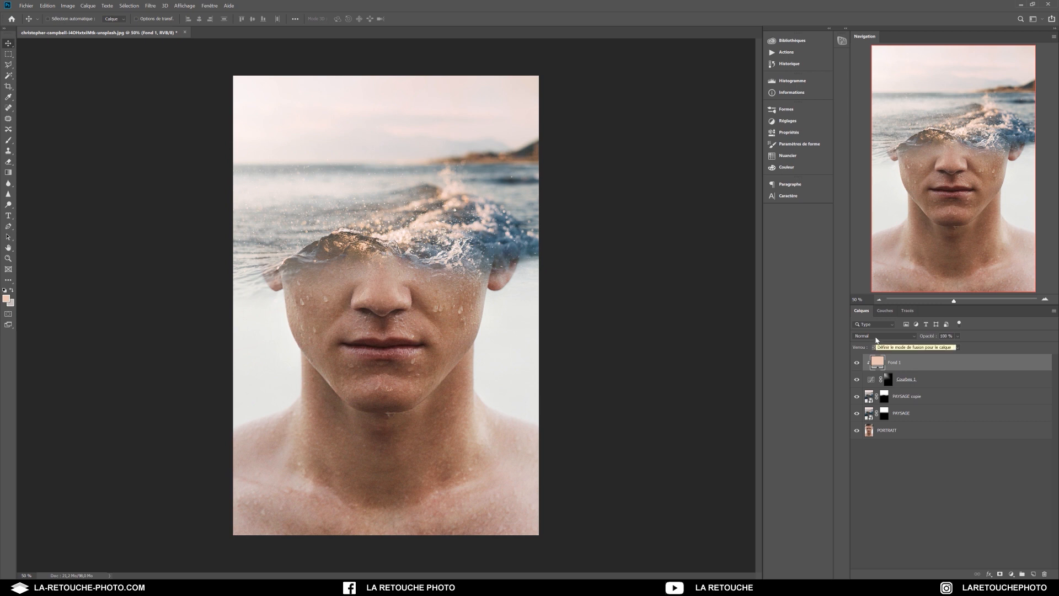
- Set the Fond 1 layer's blend mode to Couleur and open the document's history
left_click(877, 336)
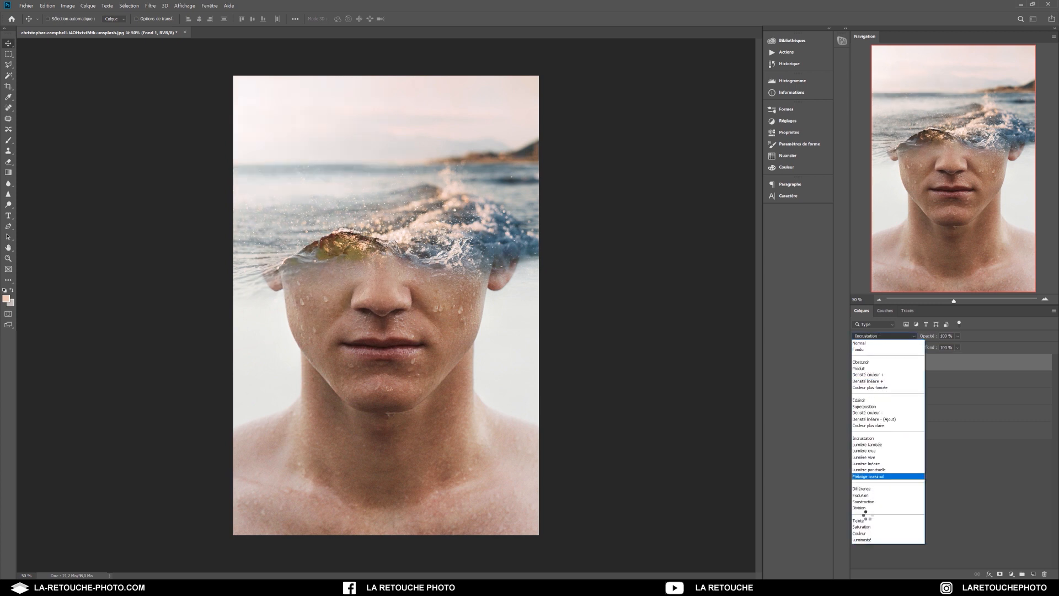
left_click(866, 534)
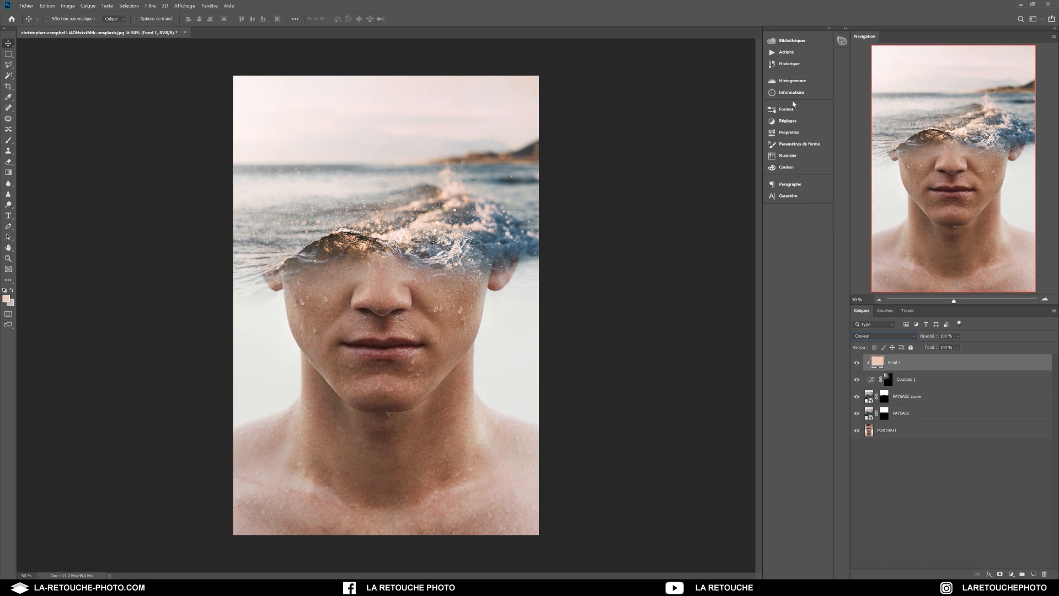
left_click(786, 65)
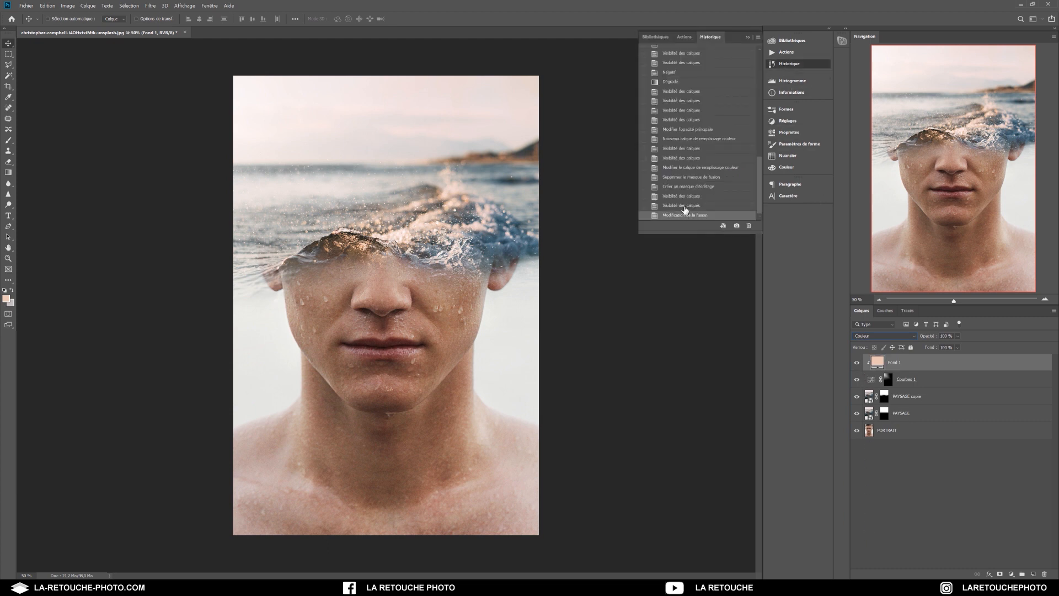
- Compare the image before and after the Fond 1 blend mode change using the history states, ending on the latest state
left_click(684, 208)
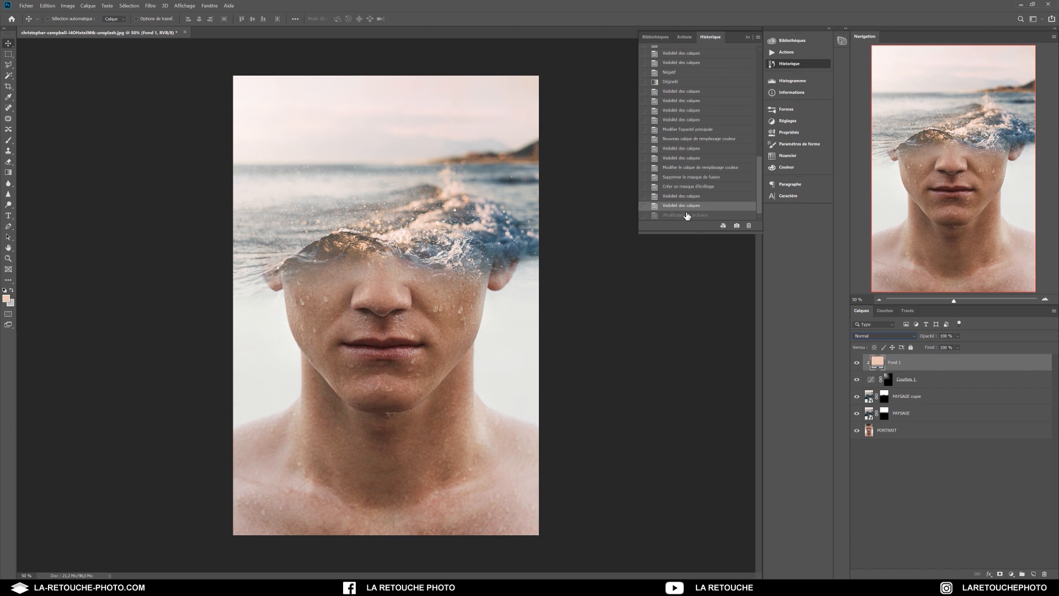
left_click(687, 216)
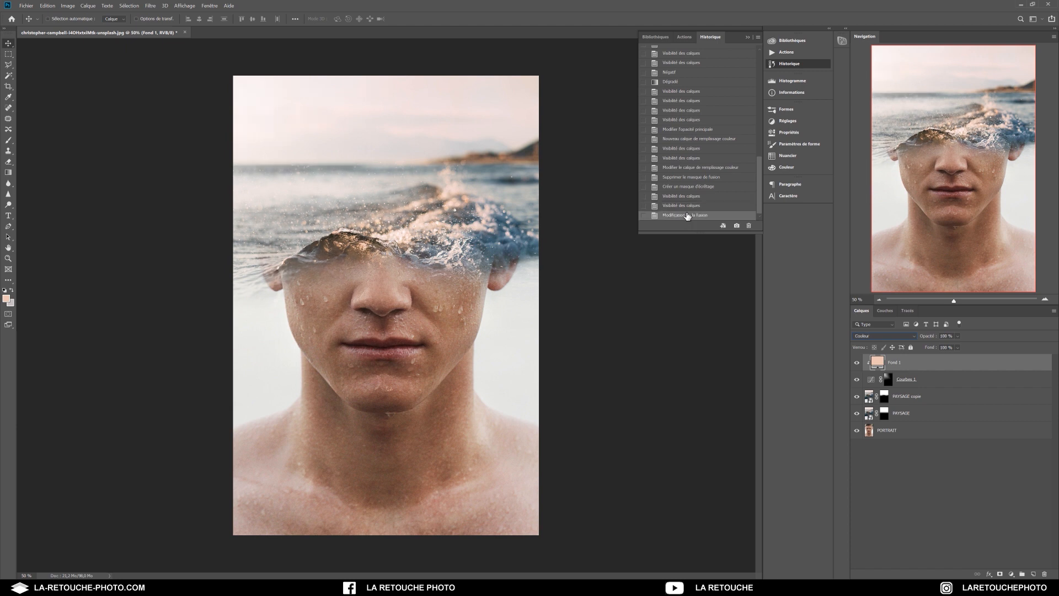
left_click(687, 207)
left_click(687, 216)
left_click(748, 38)
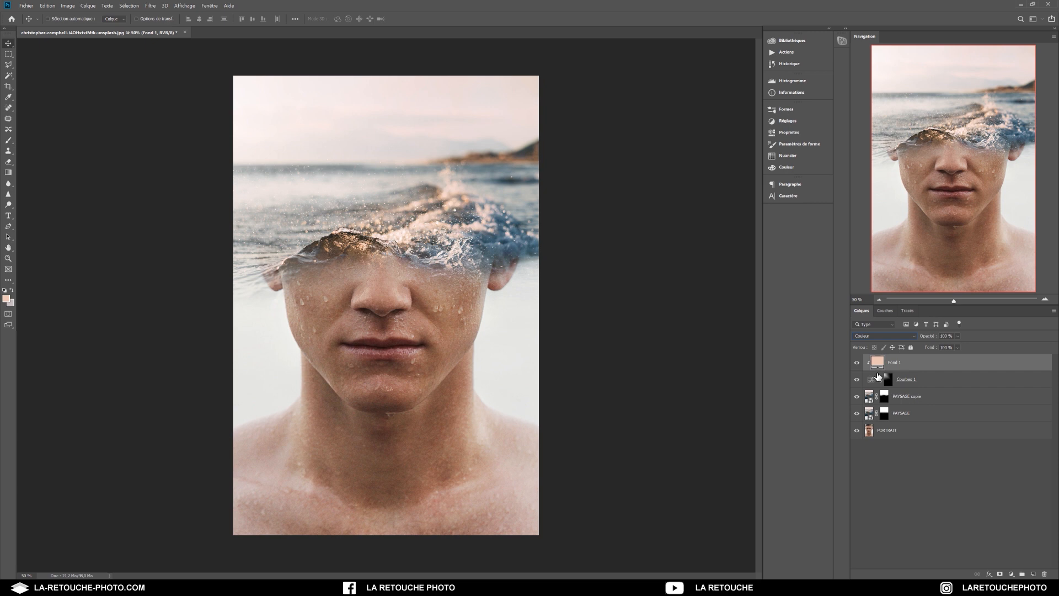
- Add a Noir et blanc adjustment layer above Fond 1, set Rouges to -60 and lower the Jaunes value
left_click(1013, 575)
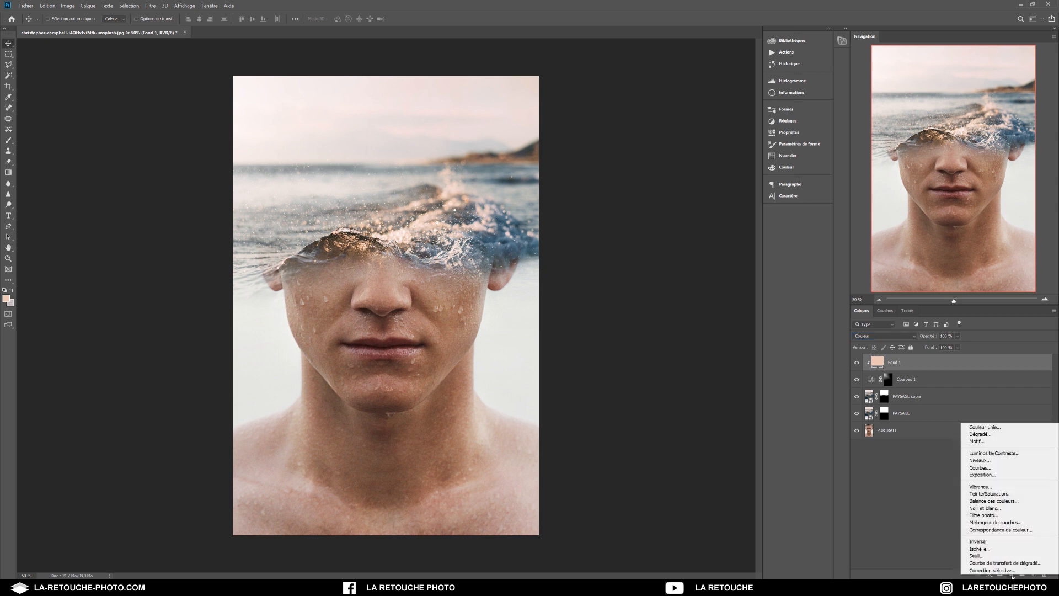
left_click(996, 508)
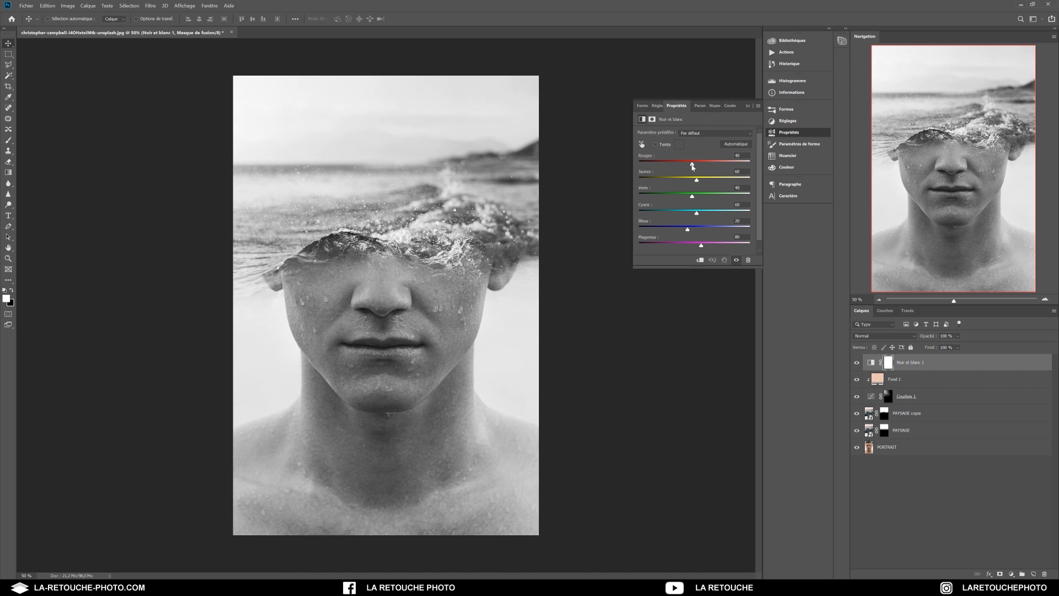
left_click_drag(693, 168, 680, 166)
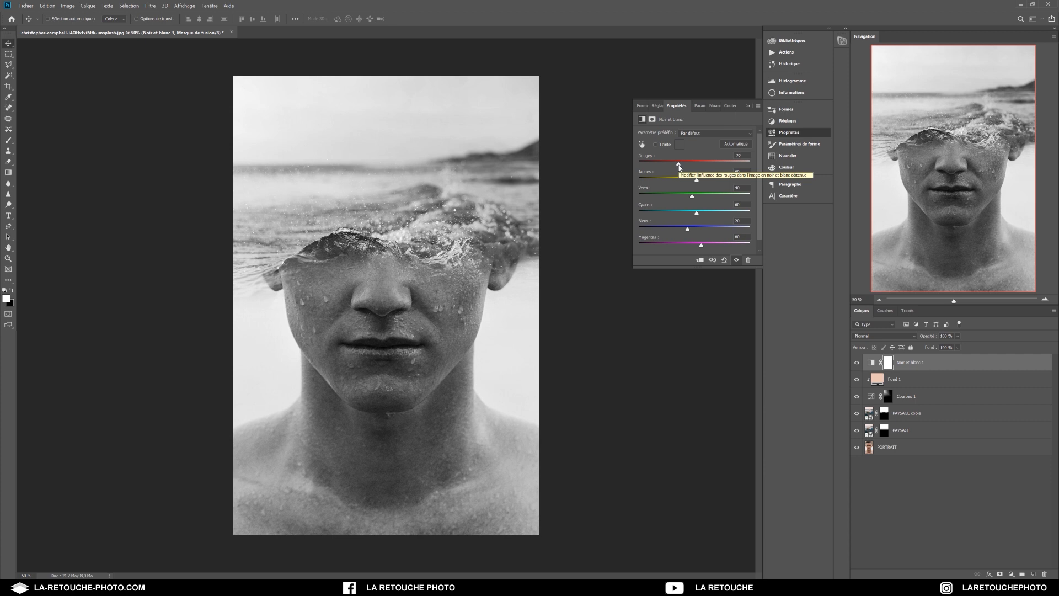
left_click_drag(679, 166, 671, 167)
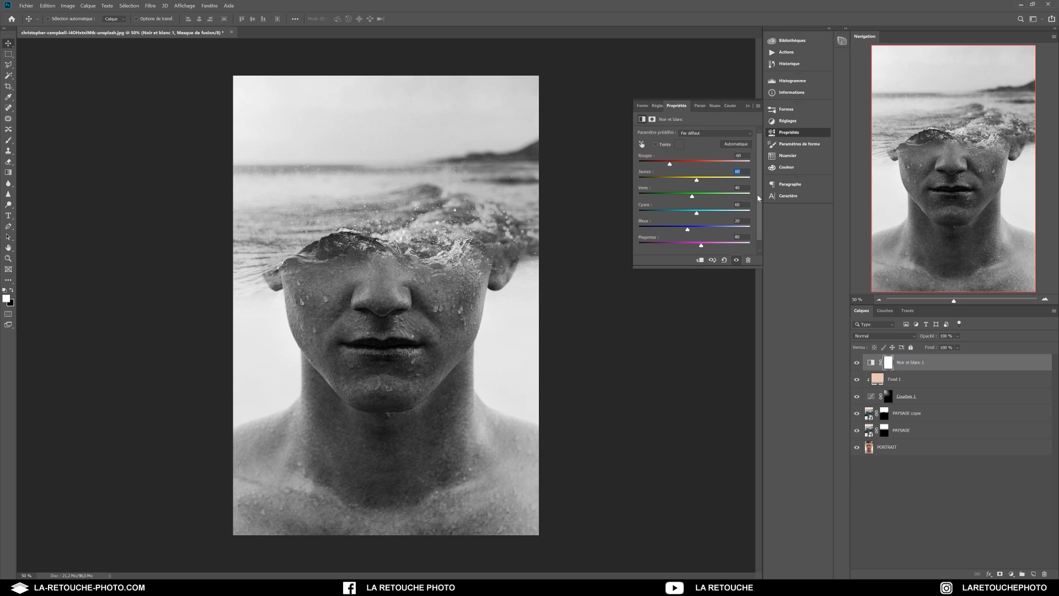
key("shift+Down")
key("shift+Down")
left_click(749, 107)
- Delete the Noir et blanc 1 layer mask and compare the image with the layer hidden and shown
right_click(889, 366)
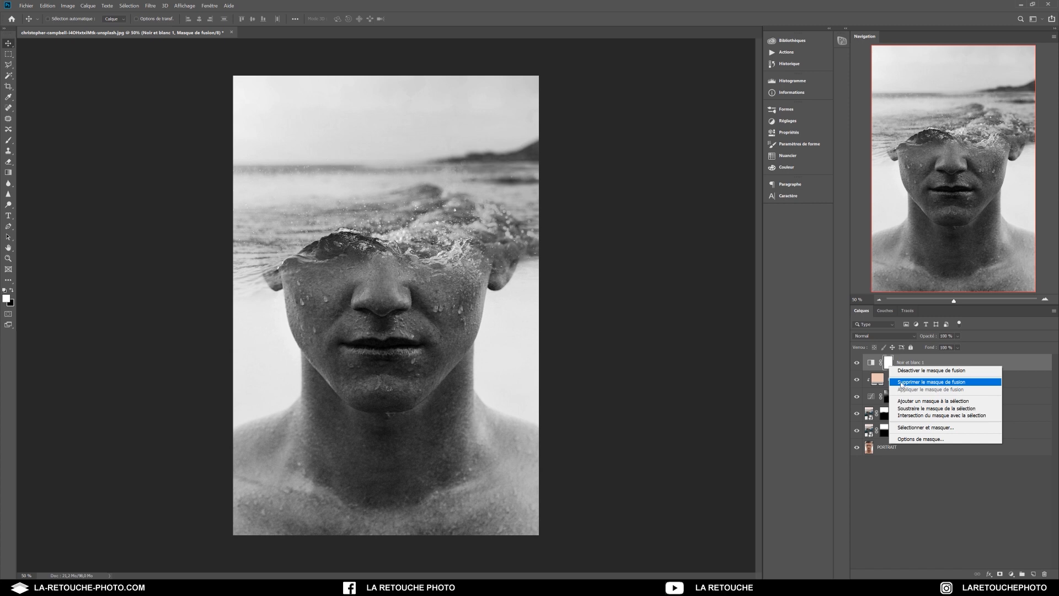
left_click(901, 383)
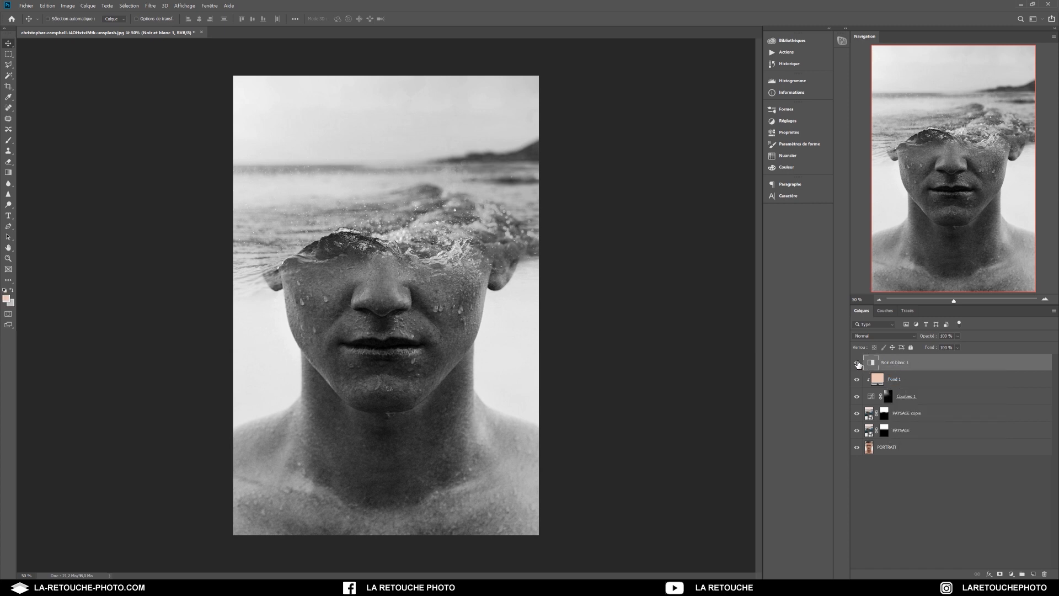
left_click(858, 363)
left_click(857, 363)
- Group the Noir et blanc 1, Fond 1 and Courbes 1 layers and name the group EFFETS
left_click(908, 379)
left_click(924, 401, "shift")
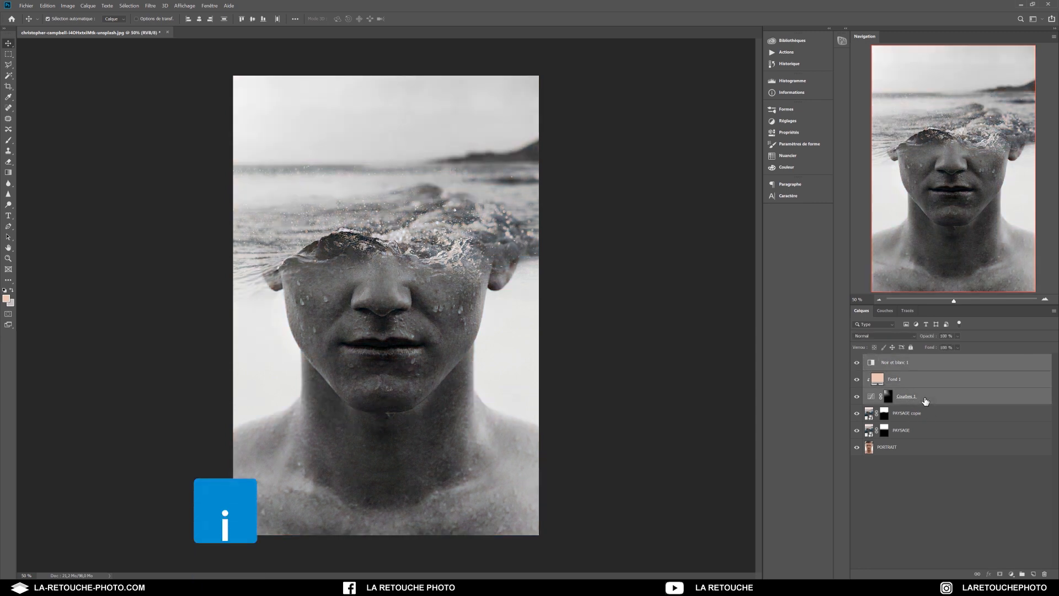
key("ctrl+g")
double_click(888, 359)
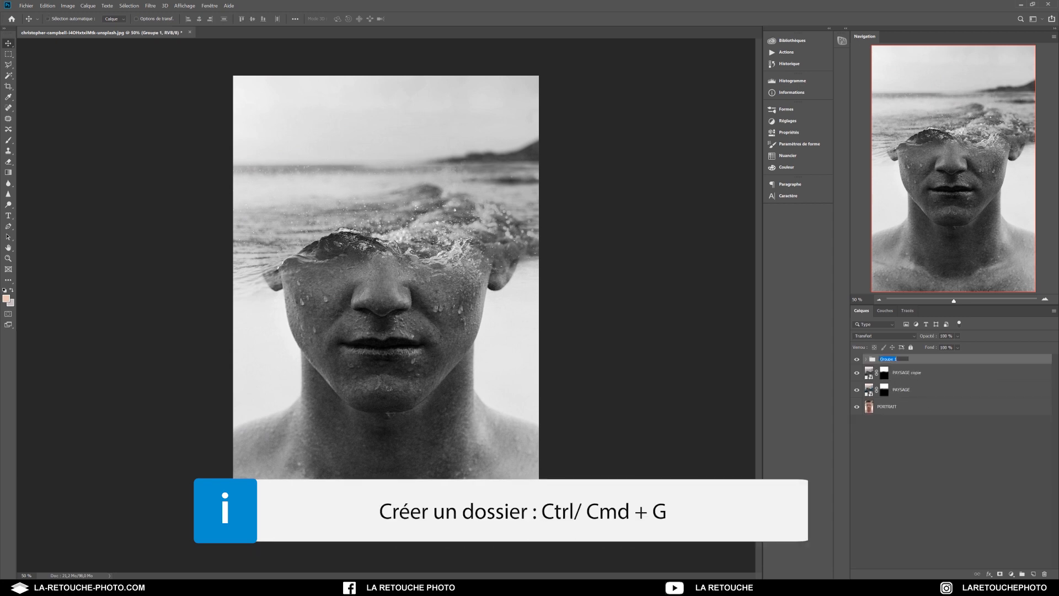
type("EFFETS")
key("Return")
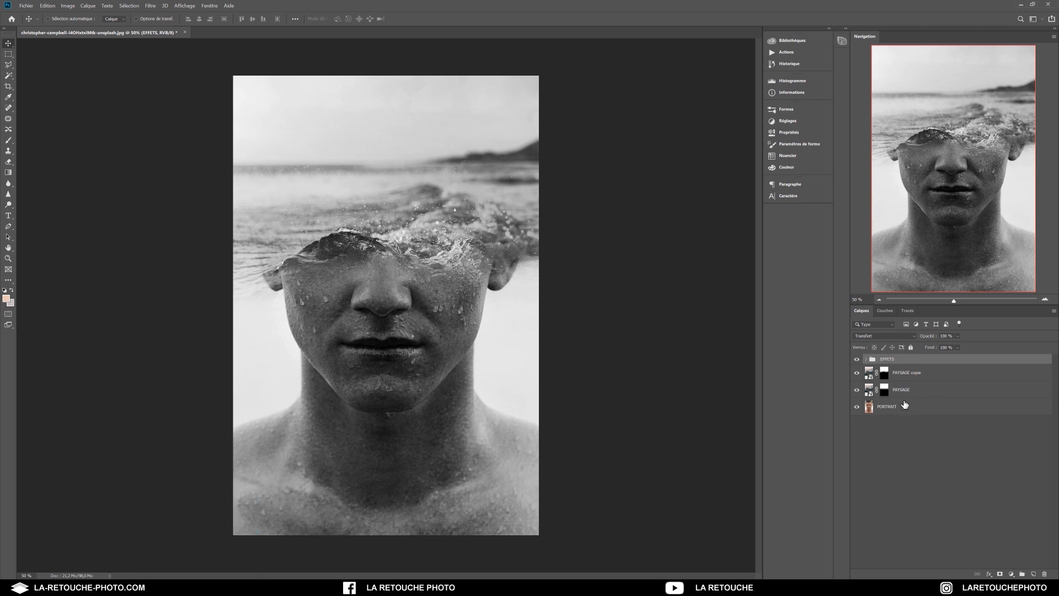
- Group EFFETS with the PAYSAGE copie and PAYSAGE layers and name the group 2X EXPO PORTRAIT
left_click(907, 393, "shift")
key("ctrl+g")
double_click(888, 359)
type("2X EXPO POR")
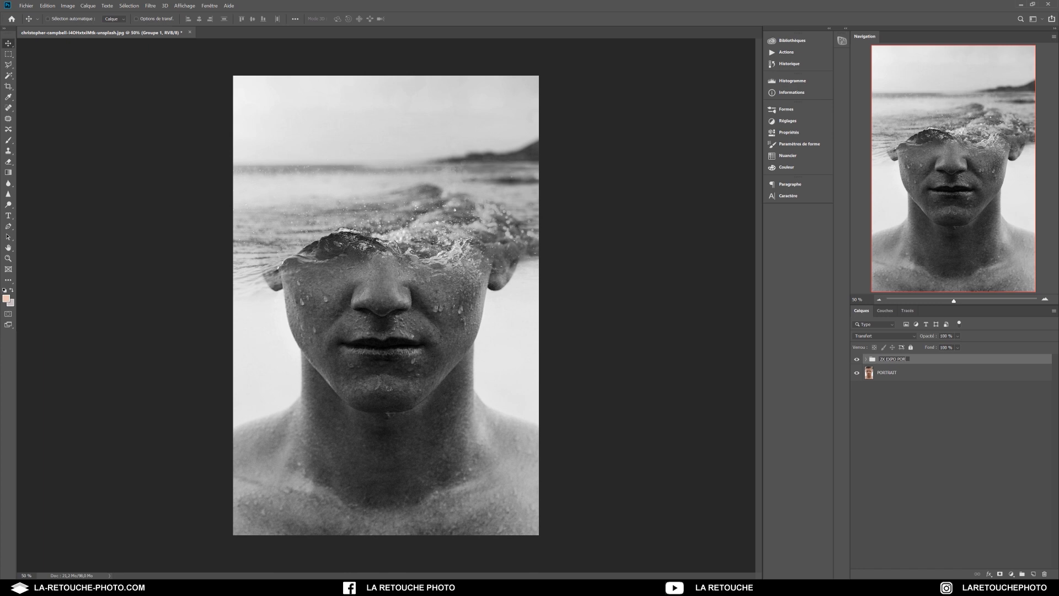
key("Return")
- Compare the image with the 2X EXPO PORTRAIT group hidden and shown, and with its EFFETS subgroup hidden
left_click(857, 360)
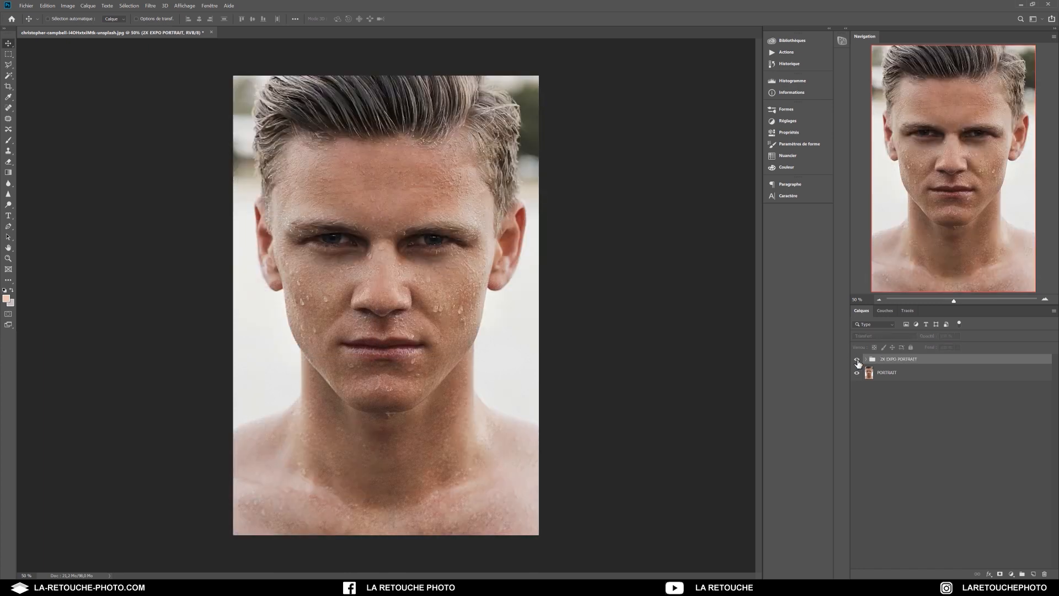
left_click(858, 361)
left_click(866, 359)
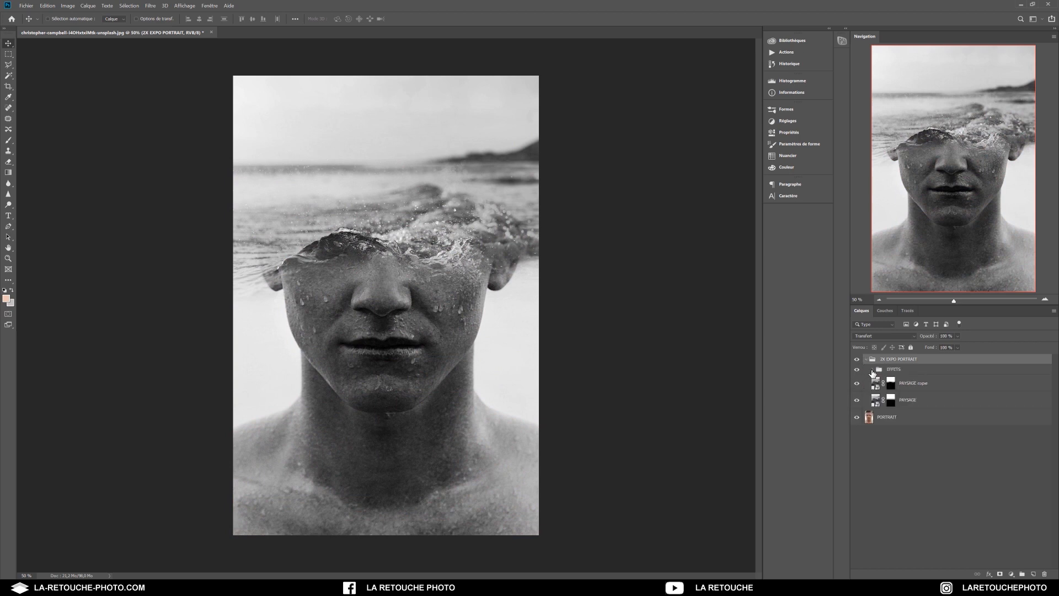
left_click(857, 370)
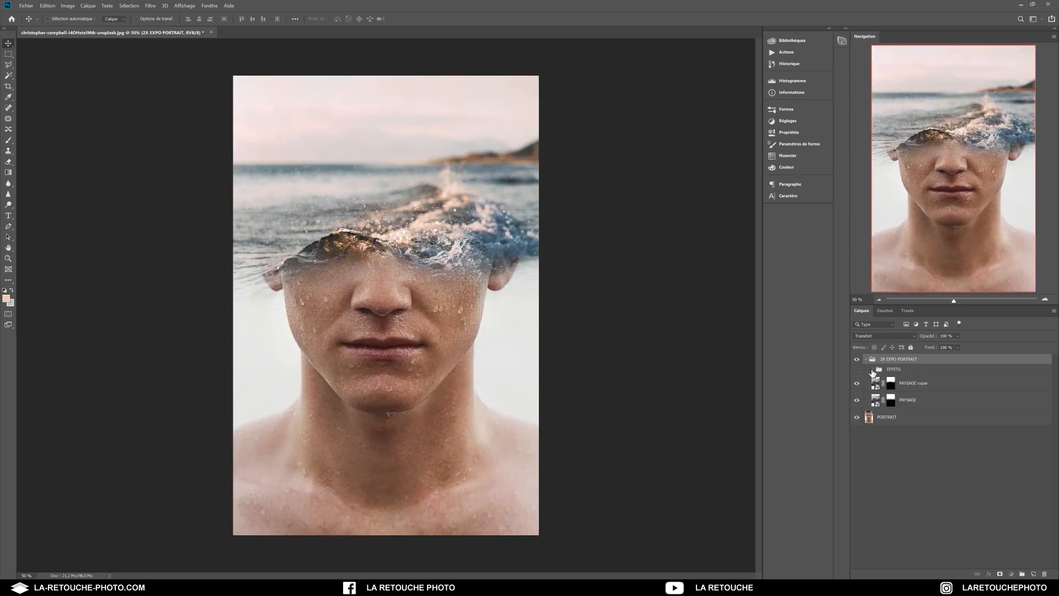
- Show the EFFETS group with its Noir et blanc 1 layer hidden, and collapse the 2X EXPO PORTRAIT group
left_click(873, 370)
left_click(857, 370)
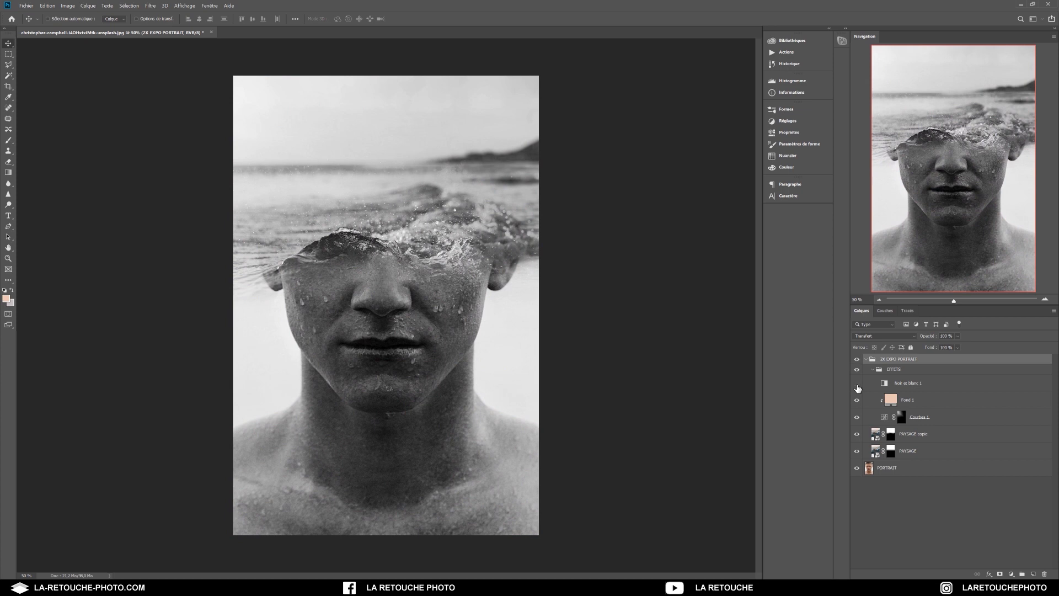
left_click(858, 385)
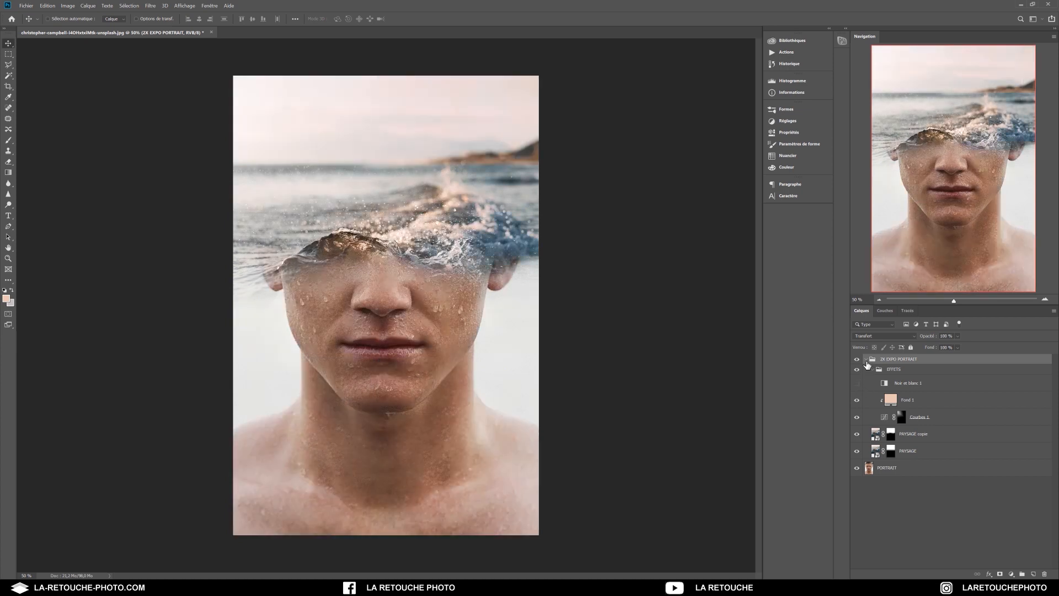
left_click(866, 360)
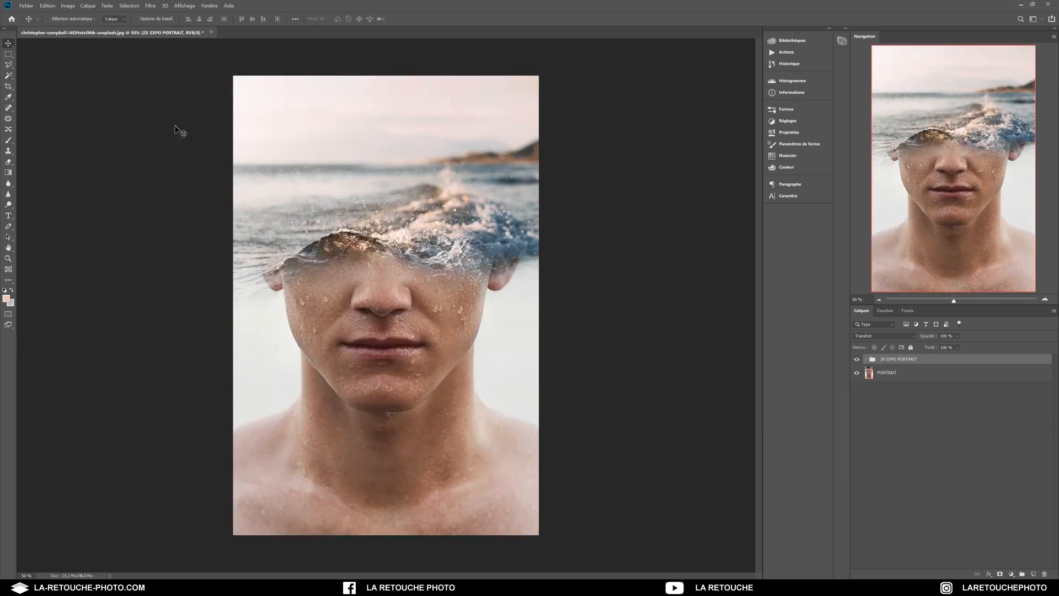
- Save the layered document in Photoshop format as double-exposition-portrait in the VISUELS folder, with maximum compatibility
left_click(26, 6)
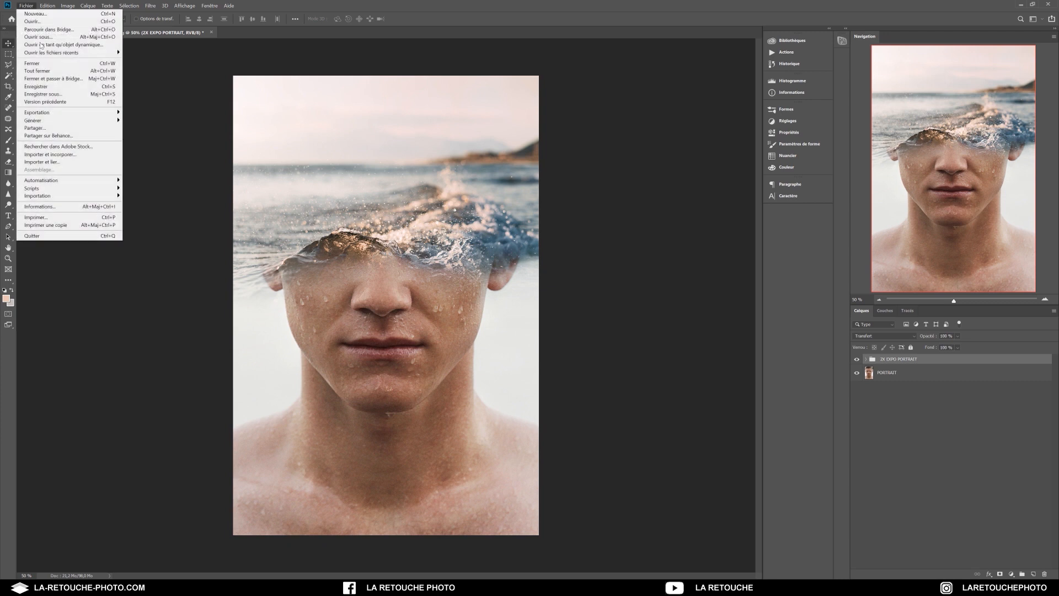
left_click(56, 94)
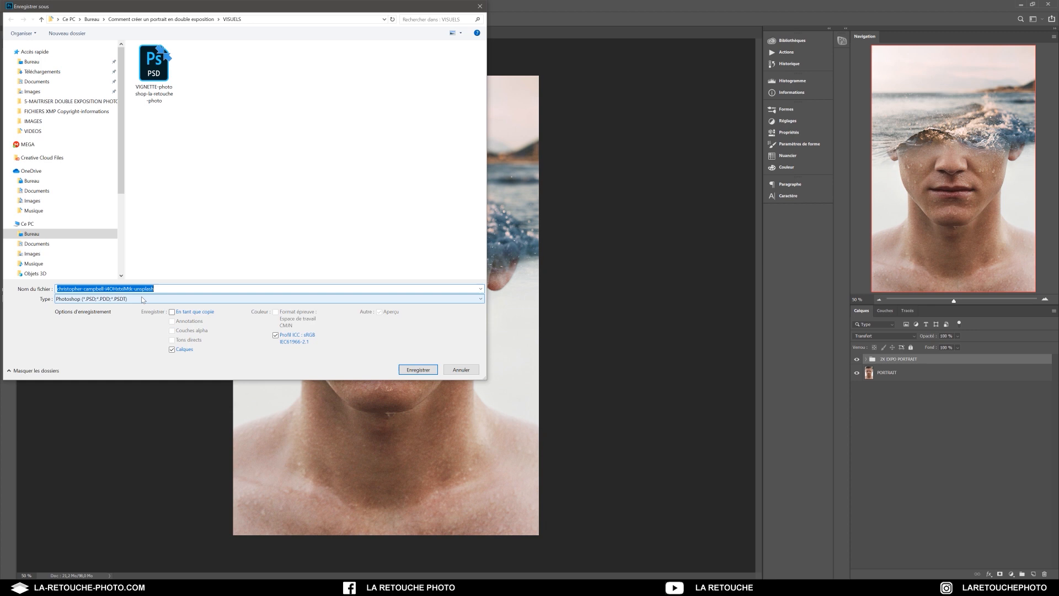
left_click(142, 299)
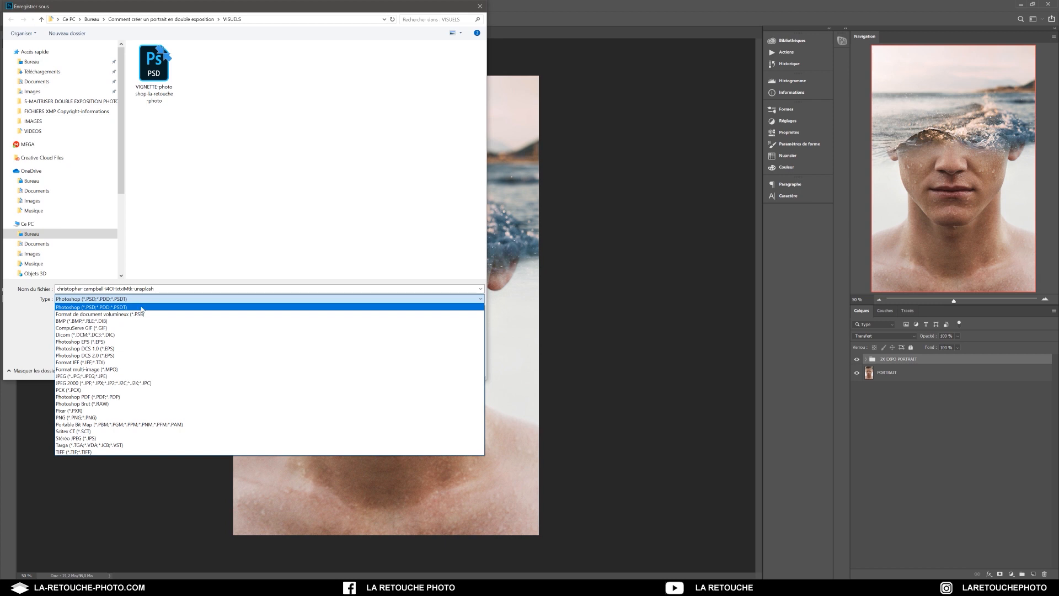
left_click(142, 308)
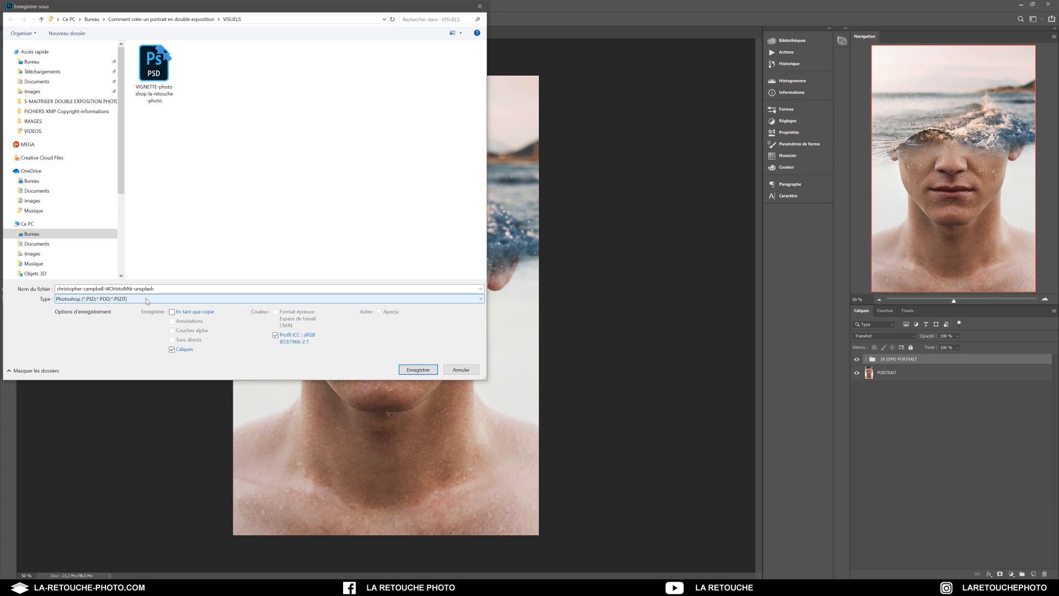
left_click_drag(158, 289, 3, 296)
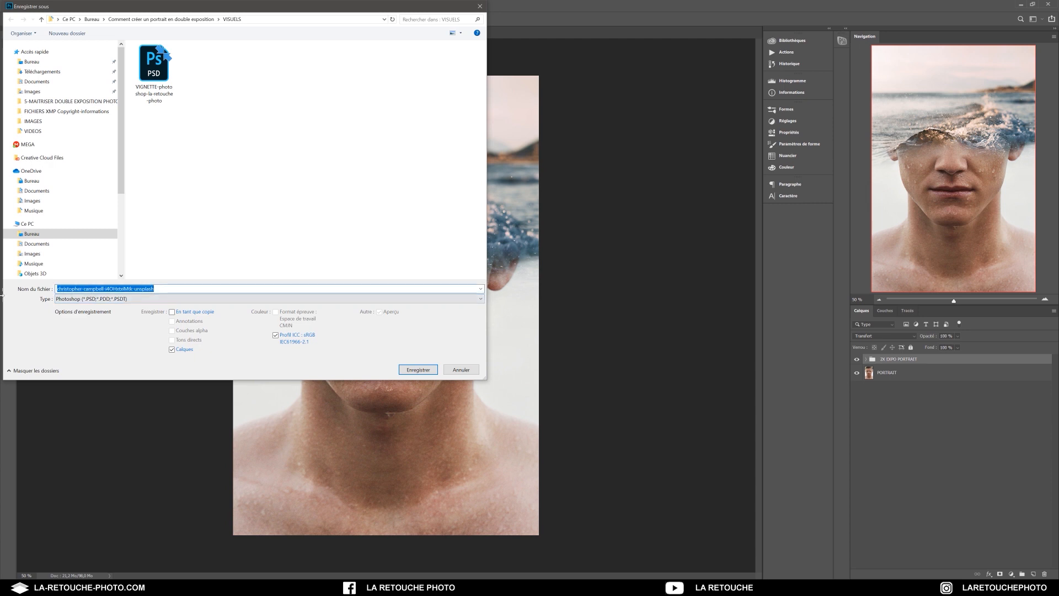
type("double-exposition-portrait")
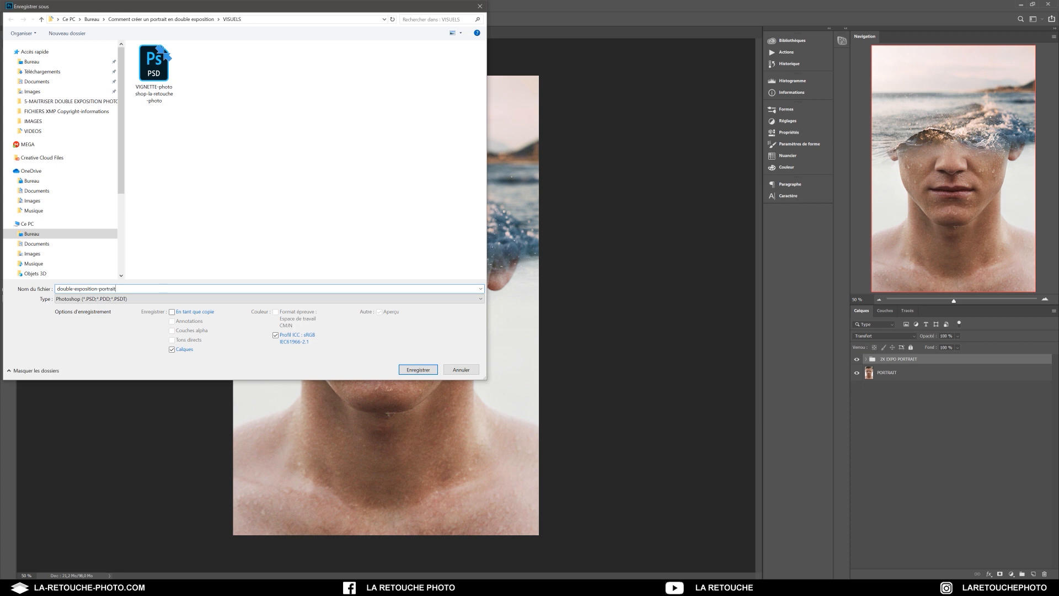
type("-01")
left_click(424, 369)
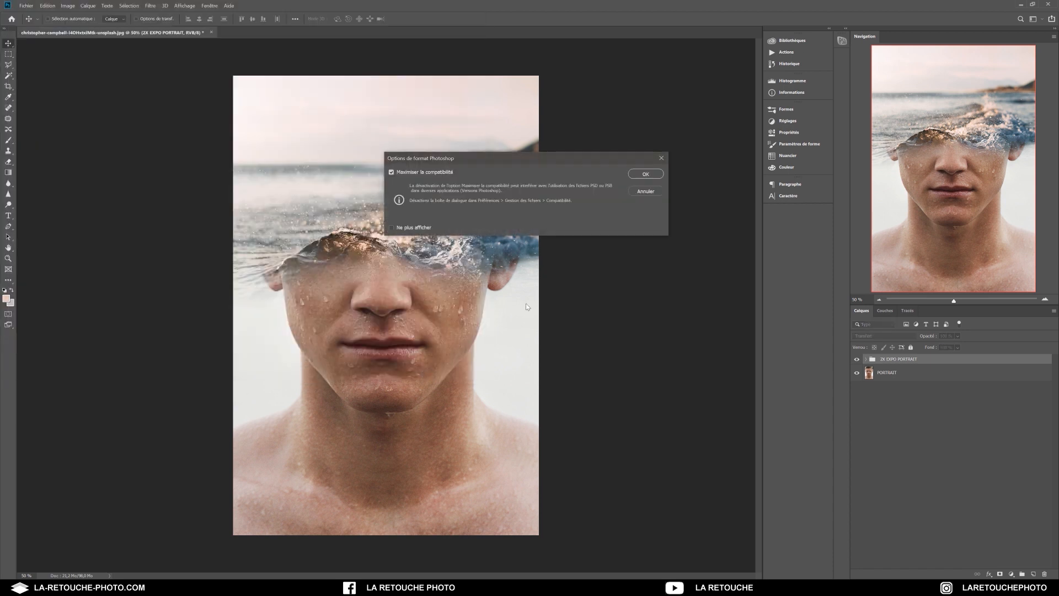
left_click(635, 176)
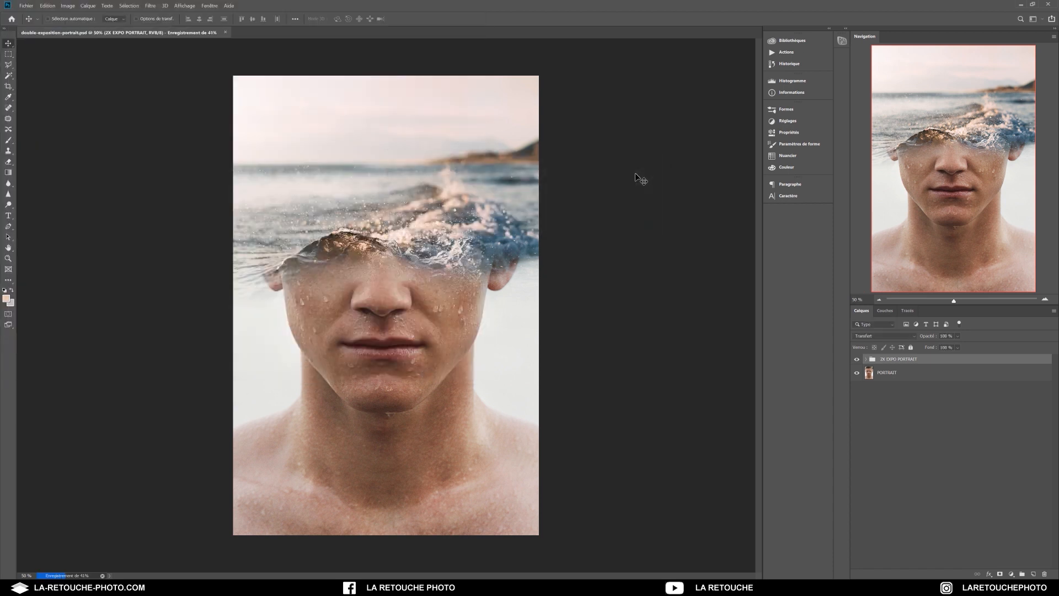
- Start a Save for Web export as JPEG at Maximum quality 100
left_click(25, 6)
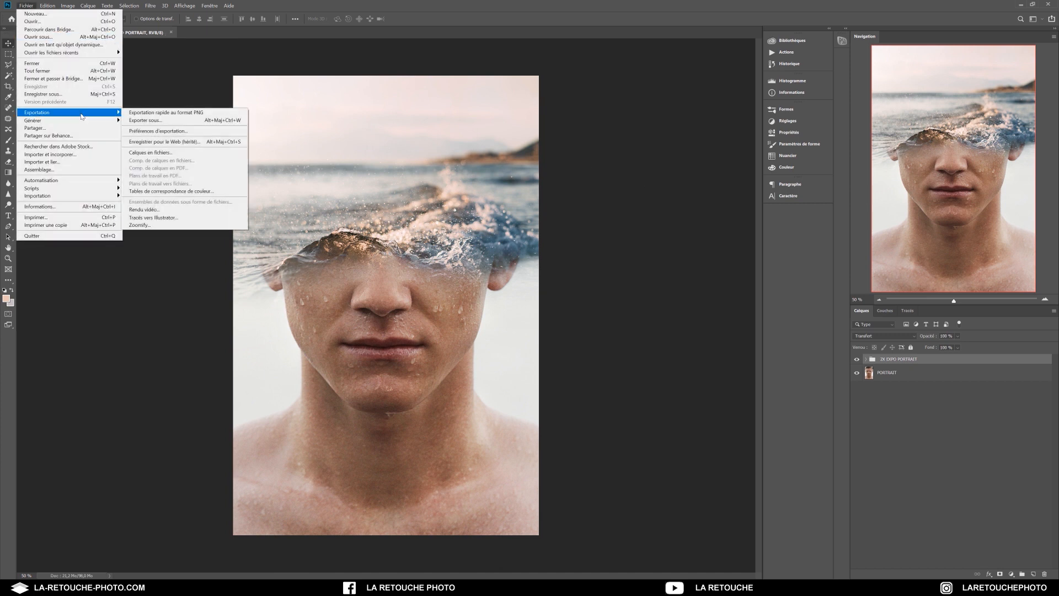
mouse_move(79, 115)
left_click(166, 142)
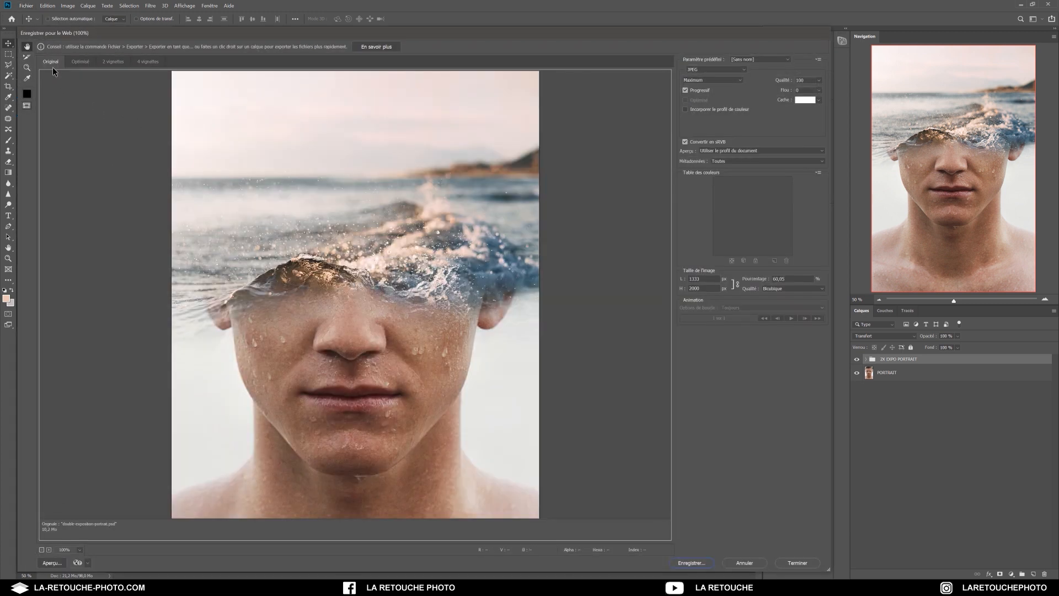
left_click(713, 81)
left_click(713, 84)
left_click(698, 563)
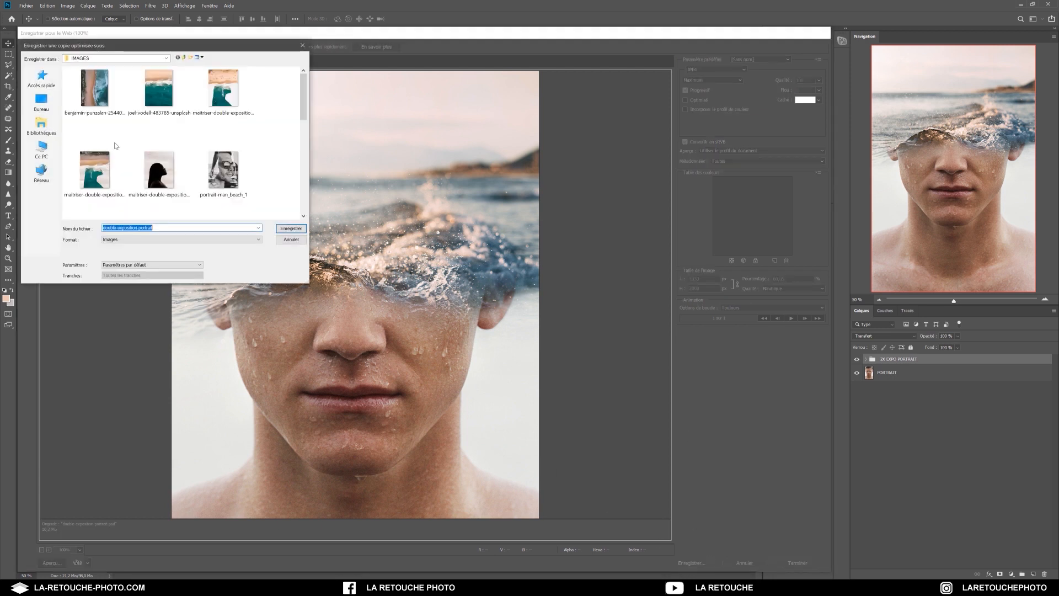
- Choose the VISUELS folder inside the desktop folder "Comment créer un portrait en double exposition" as the export location
left_click(57, 105)
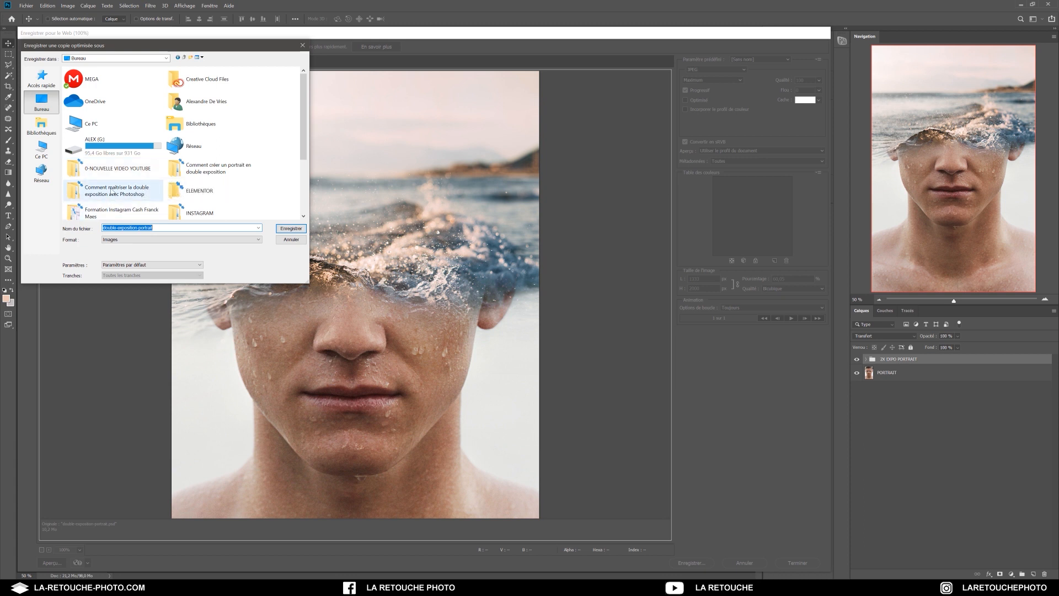
double_click(113, 191)
key("BackSpace")
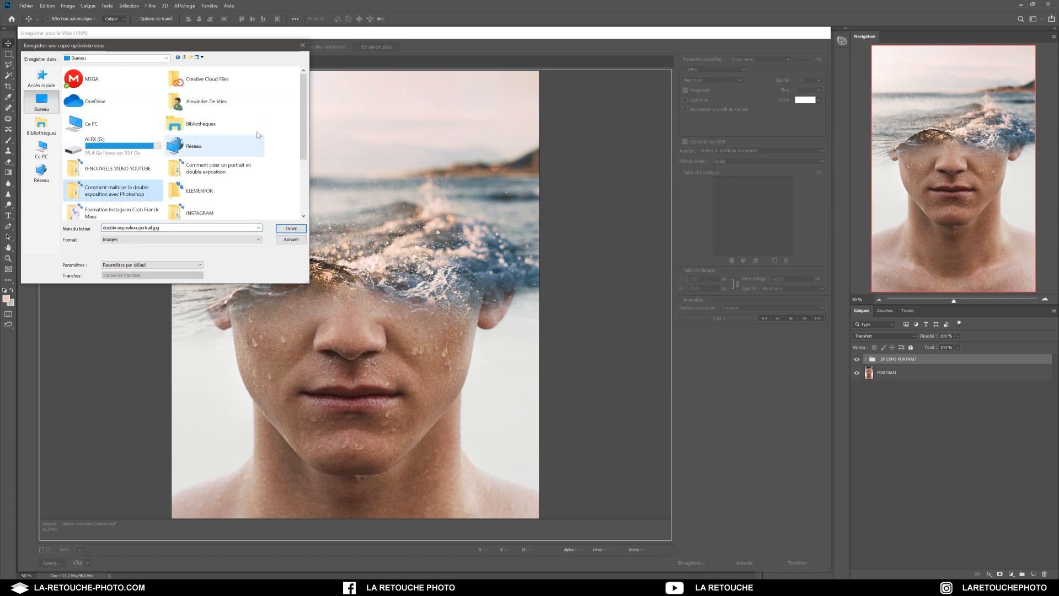
double_click(210, 75)
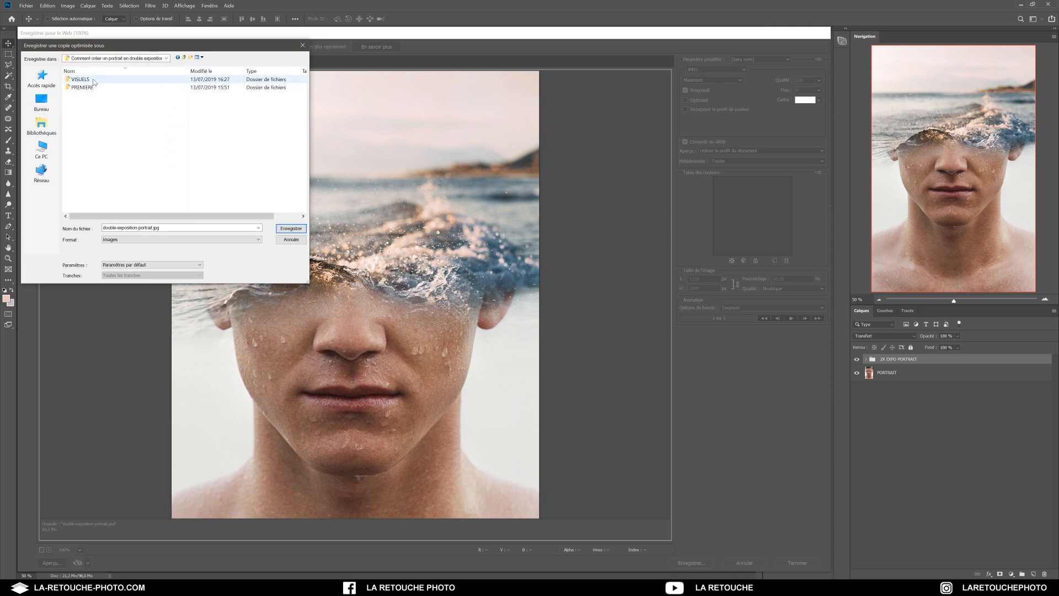
double_click(93, 87)
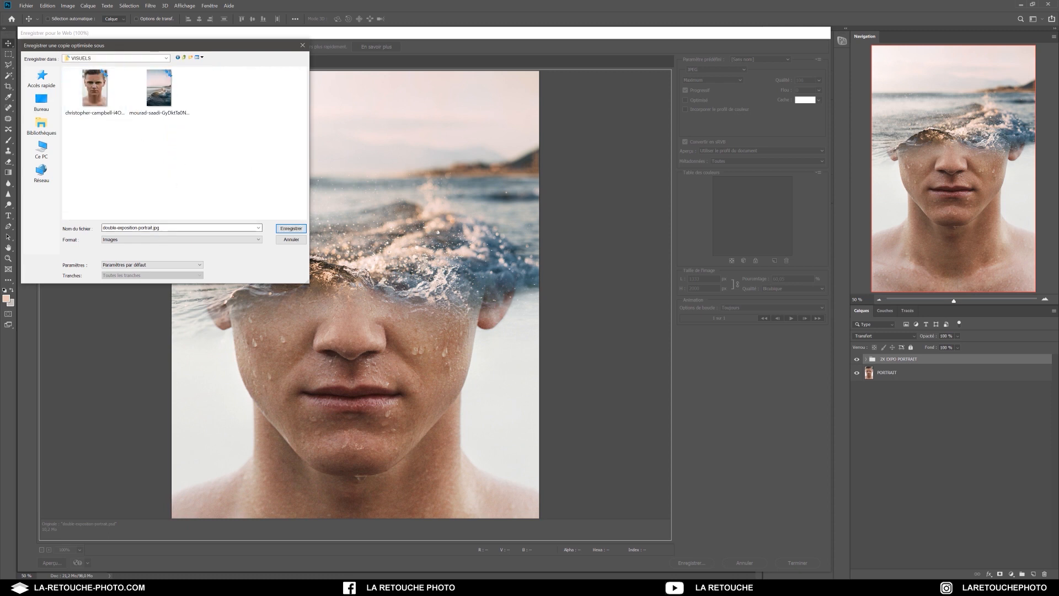
- Add the suffix _01 to the JPEG's file name double-exposition-portrait and save the web copy
left_click(152, 228)
left_click(153, 228)
type("_01")
left_click(281, 228)
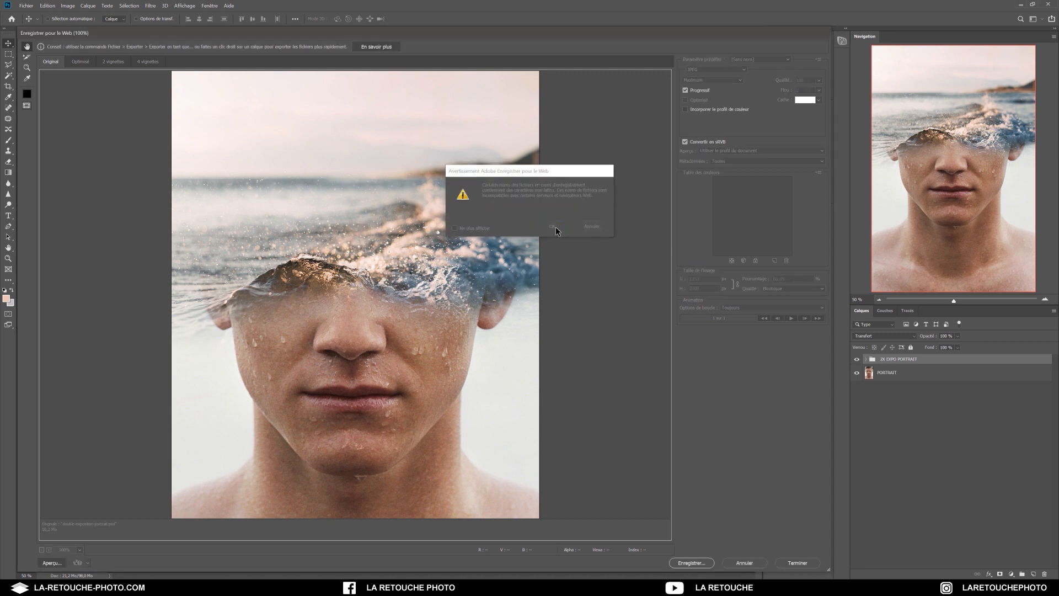
left_click(588, 227)
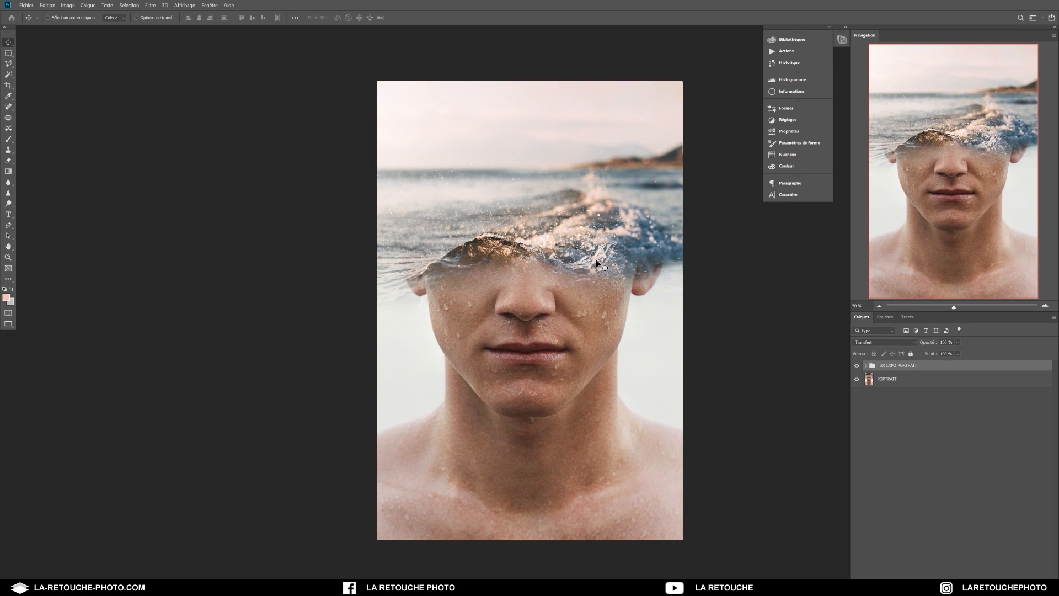
- View the finished double-exposure portrait in full-screen mode on a black background
key("f")
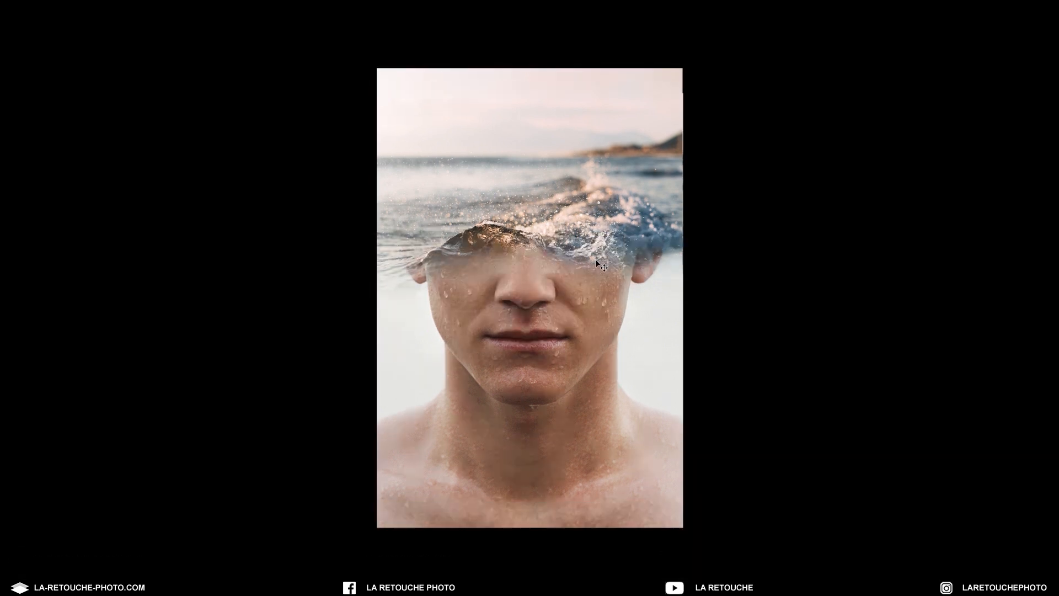